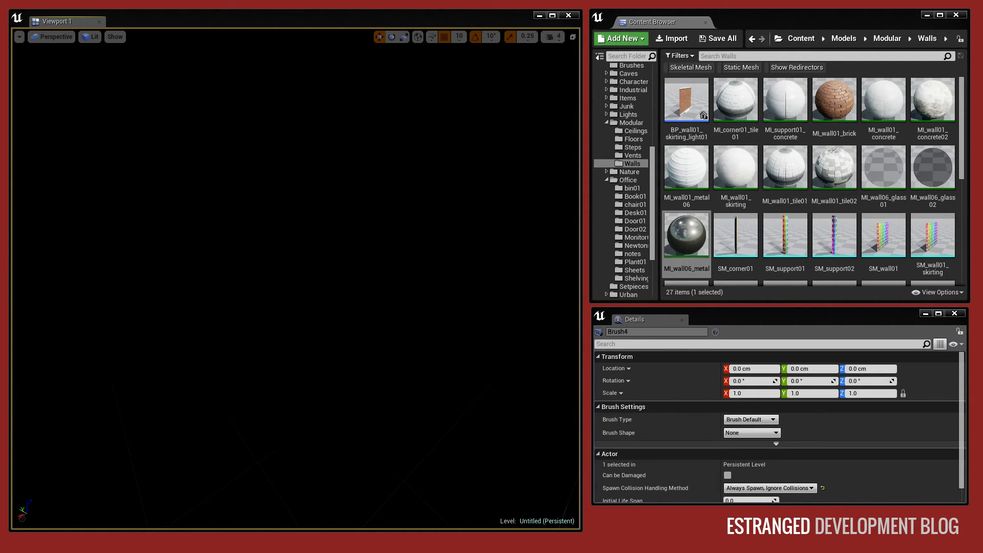
Place the SM_floor01 mesh from the modular Floors folder in the level and set the view mode to Unlit.
click(633, 139)
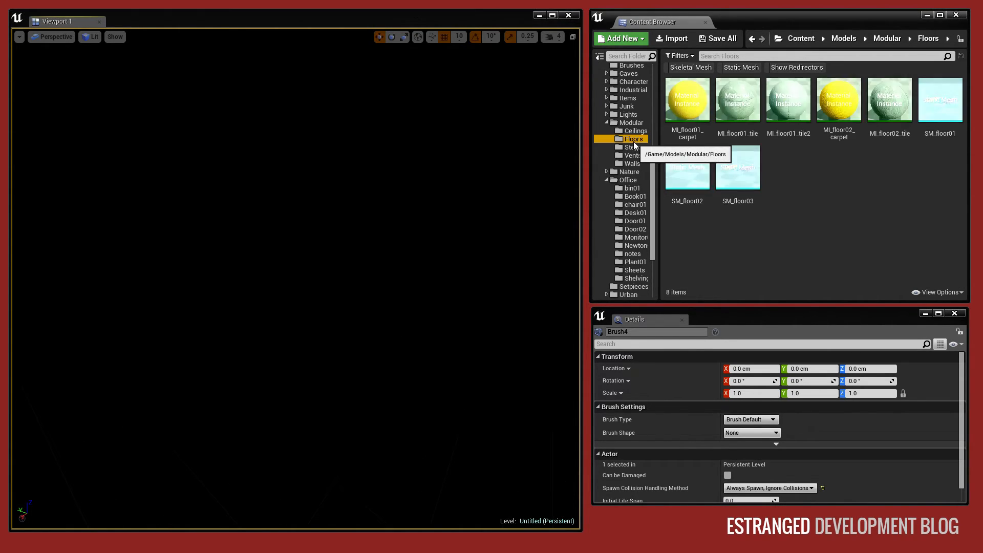
drag(923, 110, 432, 295)
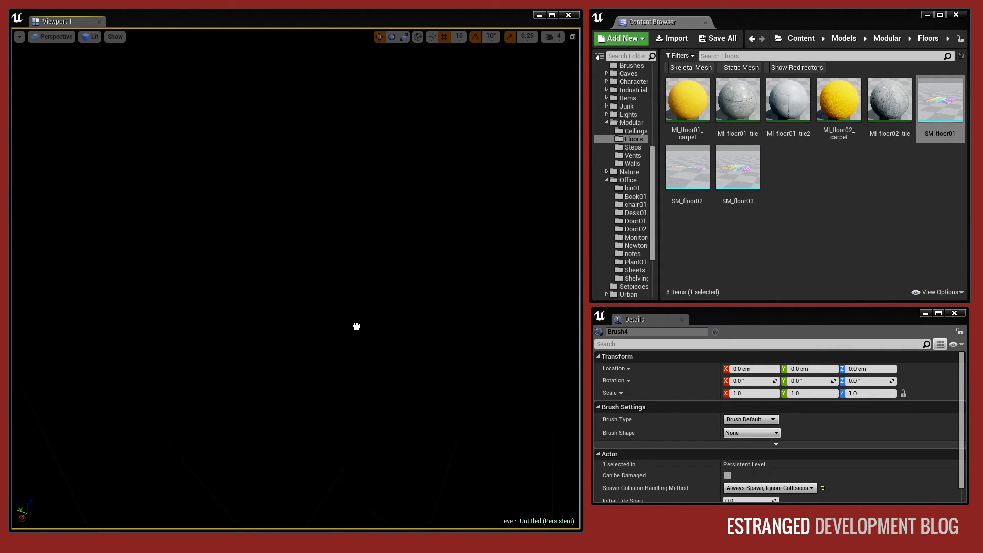
drag(342, 321, 341, 322)
click(85, 38)
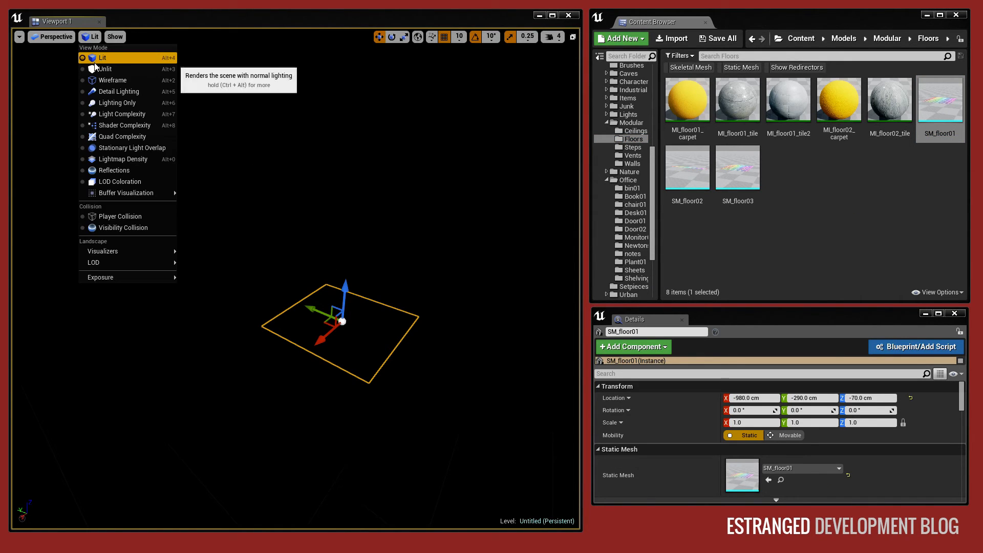
click(98, 72)
Raise the floor tile to a height of 0 cm on the Z axis.
key(f)
key(s)
right_drag(313, 407, 313, 404)
drag(254, 270, 254, 238)
key(w)
right_drag(251, 233, 250, 231)
key(s)
key(w)
key(s)
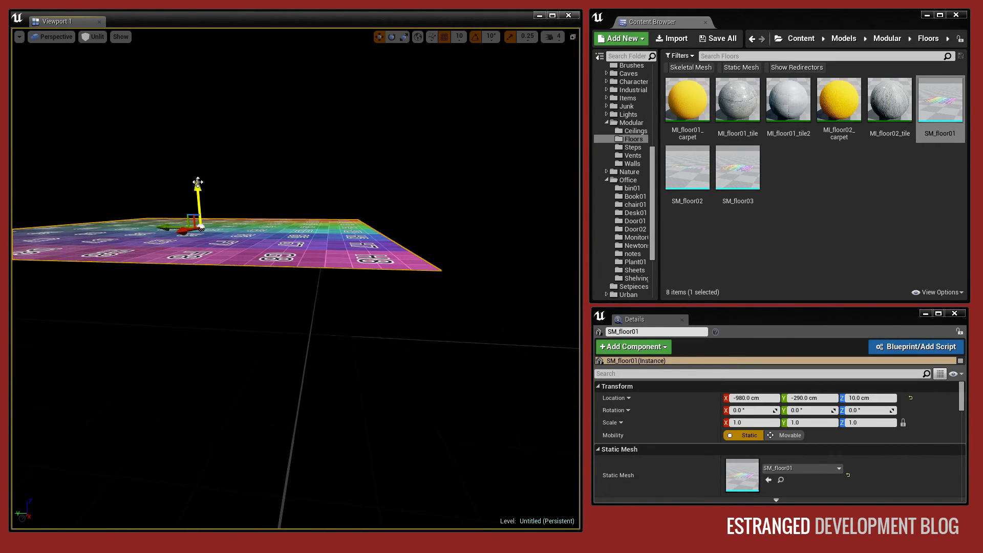
drag(196, 185, 198, 196)
Move the floor tile along the Y axis to -250 cm.
drag(171, 239, 123, 239)
key(w)
right_drag(123, 239, 131, 239)
key(s)
key(d)
key(s)
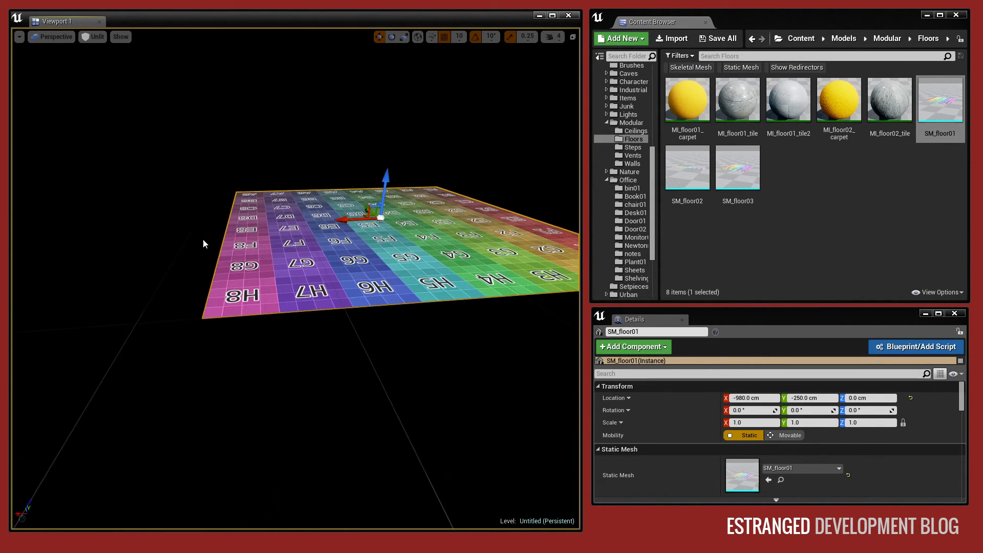
Duplicate the floor tile twice end to end to form a row of three tiles and clear the selection.
drag(339, 226, 311, 228)
key(Escape)
key(d)
right_drag(312, 228, 303, 234)
key(s)
click(312, 228)
key(s)
key(w)
alt+shift+drag(303, 234, 334, 233)
key(d)
right_drag(390, 264, 517, 228)
key(Escape)
key(d)
key(s)
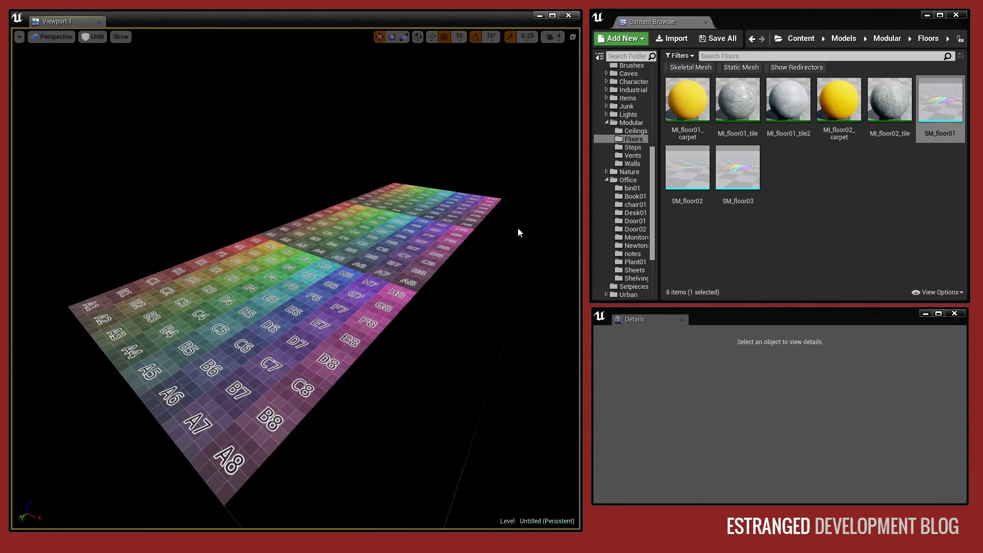
Place the SM_wall01_skirting mesh from the modular Walls folder in the level beside the floor row.
click(631, 164)
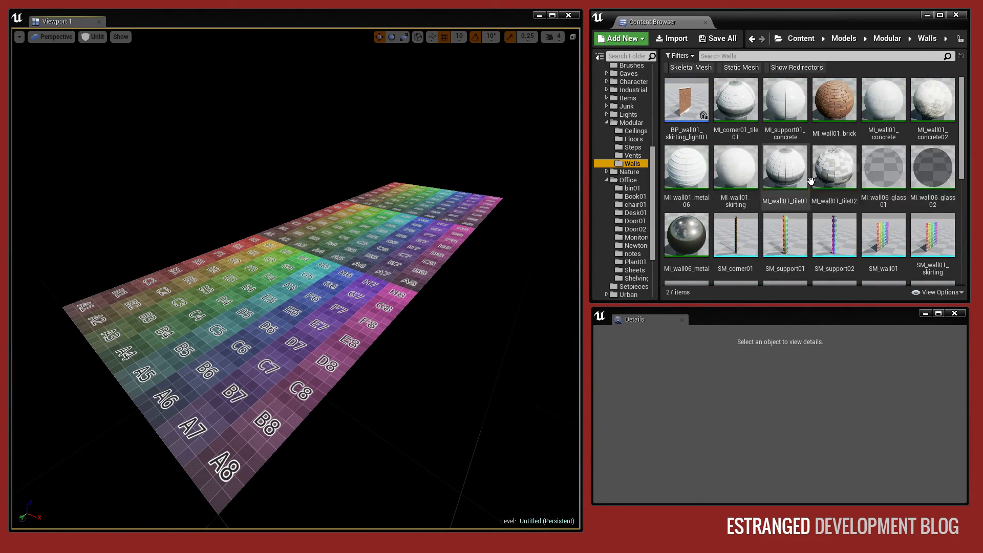
scroll(819, 190, down, 1)
scroll(870, 215, up, 1)
scroll(900, 220, down, 1)
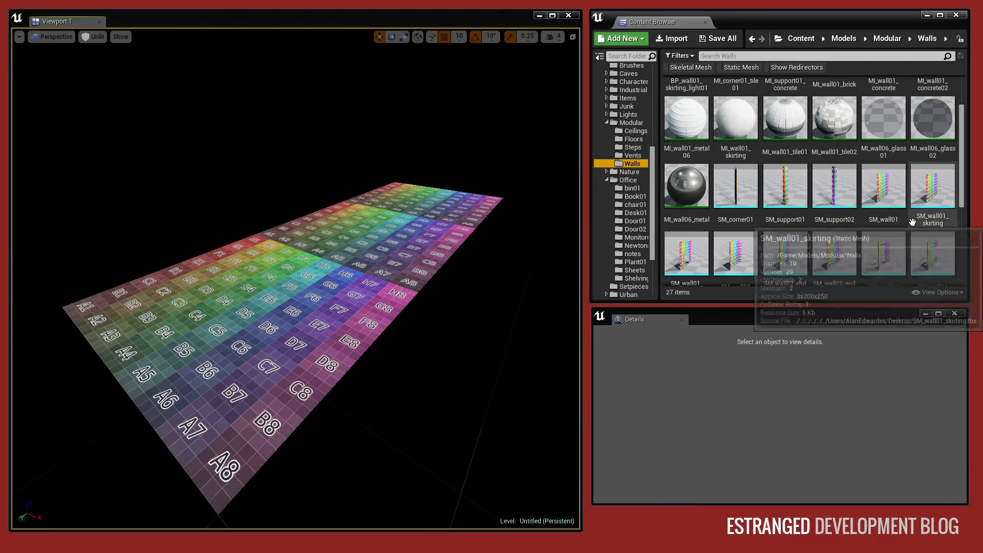
scroll(912, 221, down, 1)
drag(926, 145, 186, 260)
Align the wall with the long edge of the first floor tile at X -1100 cm.
right_drag(185, 261, 338, 259)
key(w)
key(s)
drag(349, 245, 342, 245)
right_drag(342, 246, 179, 256)
key(d)
key(w)
key(s)
Duplicate the wall twice along the floor's edge so that each of the three floor tiles has one.
alt+shift+drag(149, 320, 366, 326)
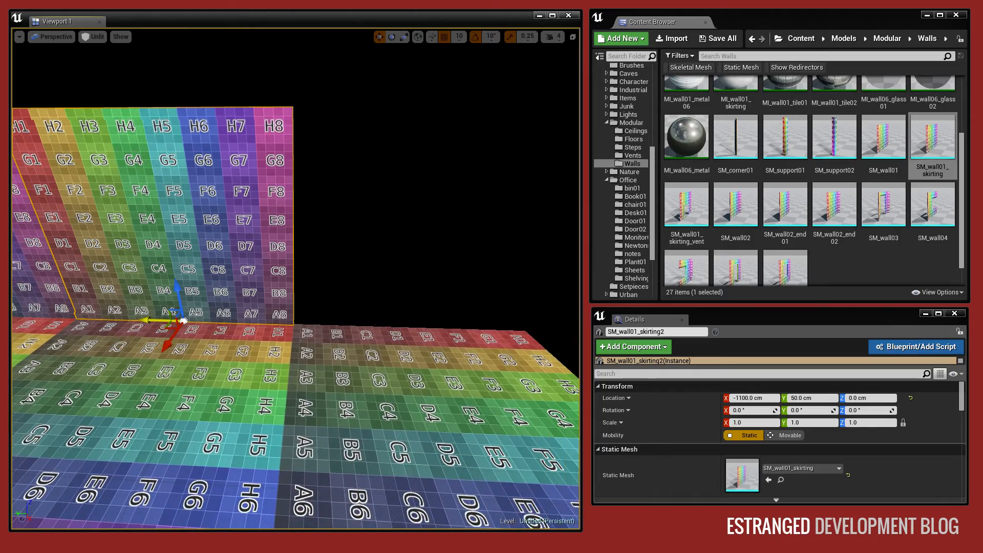
alt+shift+drag(149, 319, 366, 326)
right_drag(149, 319, 92, 307)
Select all three wall pieces and duplicate them across the floor towards its opposite side.
key(s)
ctrl+click(200, 261)
ctrl+click(102, 256)
right_drag(202, 283, 128, 281)
key(d)
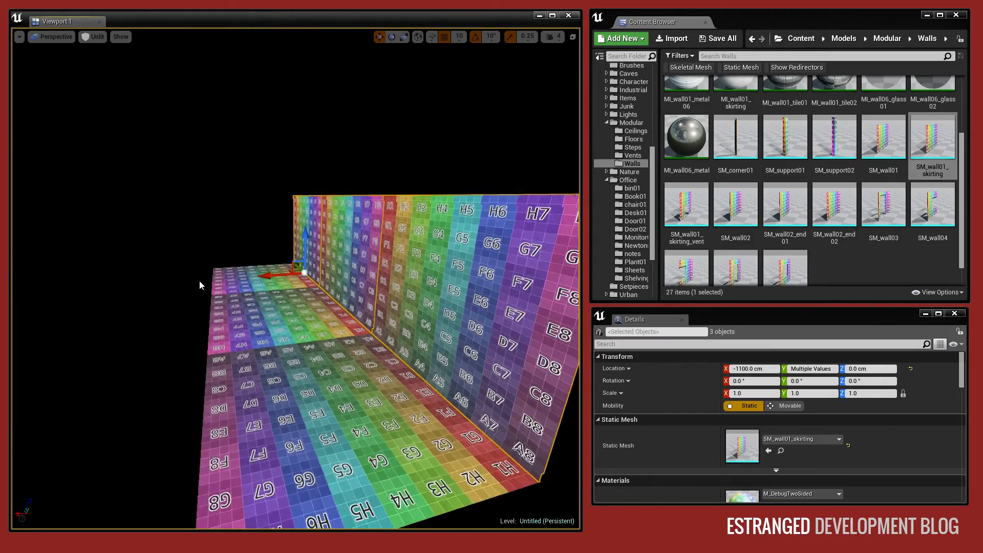
alt+shift+drag(261, 276, 378, 281)
Mirror the three duplicated walls along X, align them with the opposite floor edge and clear the selection.
right_click(318, 285)
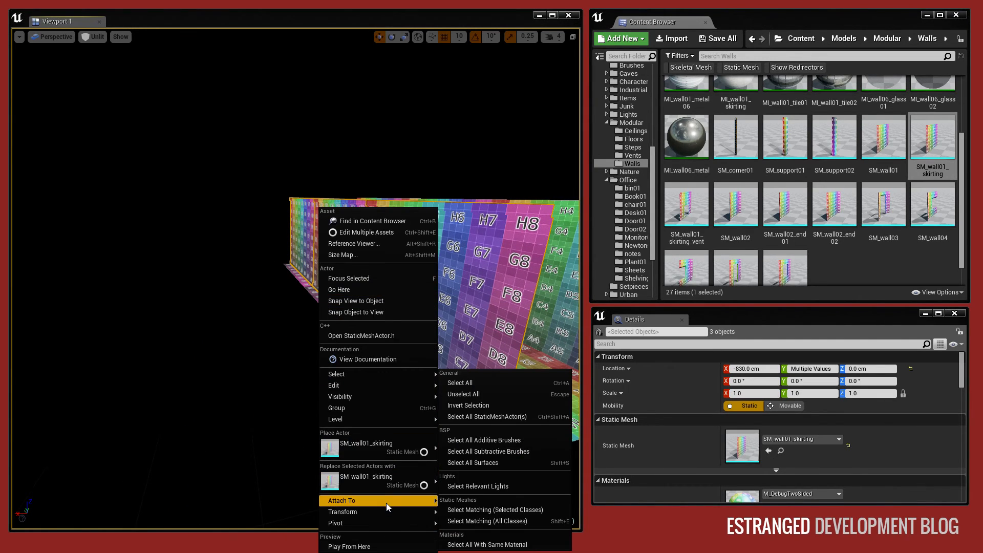
mouse_move(387, 511)
click(472, 513)
right_drag(402, 376, 333, 376)
key(w)
drag(292, 367, 265, 362)
right_drag(265, 361, 279, 358)
click(256, 354)
mouse_move(371, 278)
right_down()
mouse_move(394, 279)
mouse_move(371, 278)
right_up()
key(d)
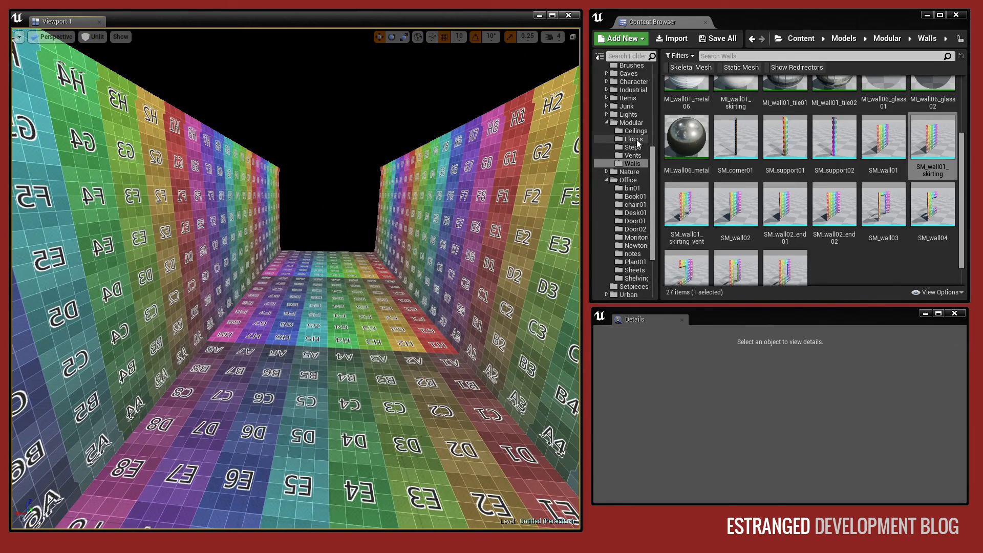
Place the SM_ceiling01 mesh from the modular Ceilings folder above the corridor at a height of 250 cm.
click(635, 131)
drag(745, 215, 364, 69)
key(s)
right_drag(364, 69, 371, 35)
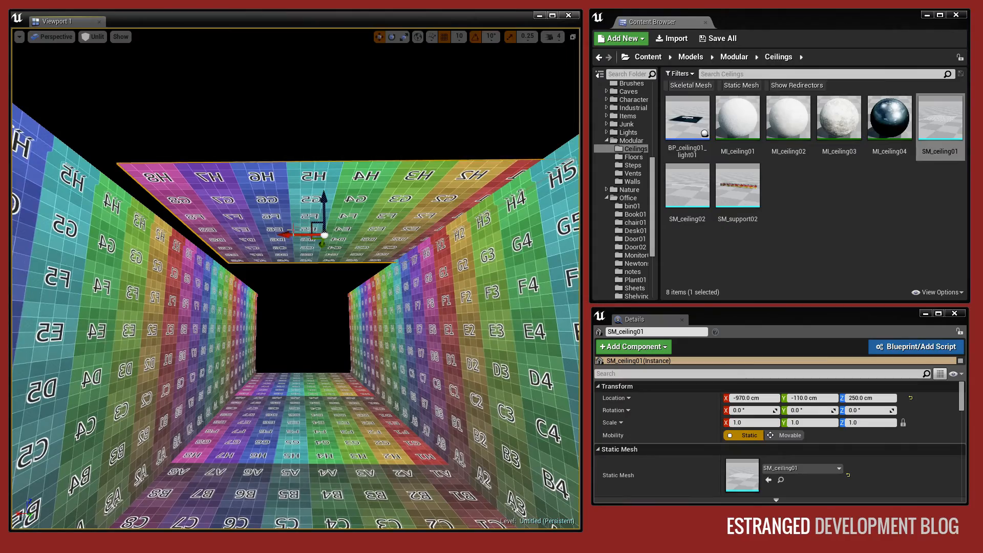
Align the ceiling tile with the tops of both walls at X -950 cm over the first floor tile.
mouse_move(291, 234)
mouse_down()
mouse_move(266, 236)
mouse_move(277, 236)
mouse_up()
right_drag(277, 236, 362, 221)
key(a)
drag(341, 200, 458, 253)
key(d)
key(w)
right_drag(458, 253, 373, 215)
key(d)
Duplicate the ceiling tile twice along the corridor, at Y 50 cm and 350 cm, and clear the selection.
alt+shift+drag(236, 185, 84, 176)
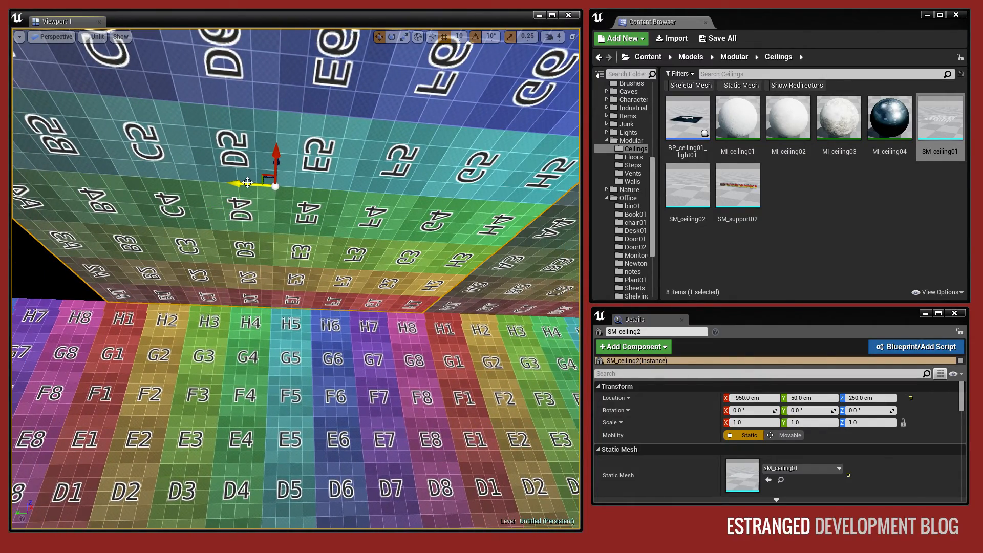
alt+shift+drag(247, 182, 110, 179)
right_drag(296, 276, 190, 323)
key(Escape)
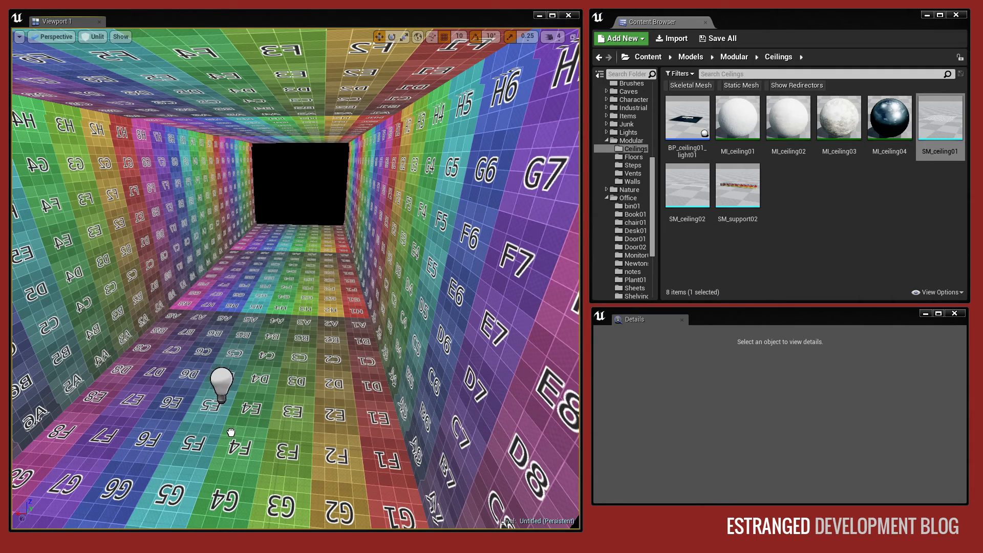
Add two point lights along the corridor's centre and set the view mode to Lit.
click(221, 385)
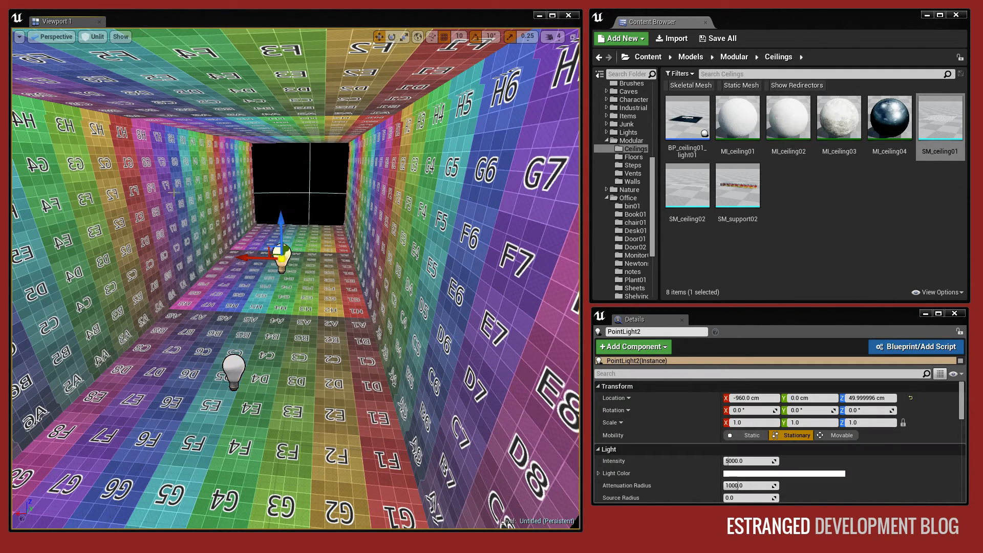
click(84, 39)
click(94, 58)
Add a third point light at the far end of the corridor, at about Y 330 cm.
right_drag(283, 180, 284, 151)
key(w)
key(w)
alt+drag(278, 349, 303, 282)
key(s)
mouse_move(303, 282)
right_down()
mouse_move(312, 266)
mouse_move(299, 285)
mouse_move(308, 274)
right_up()
key(s)
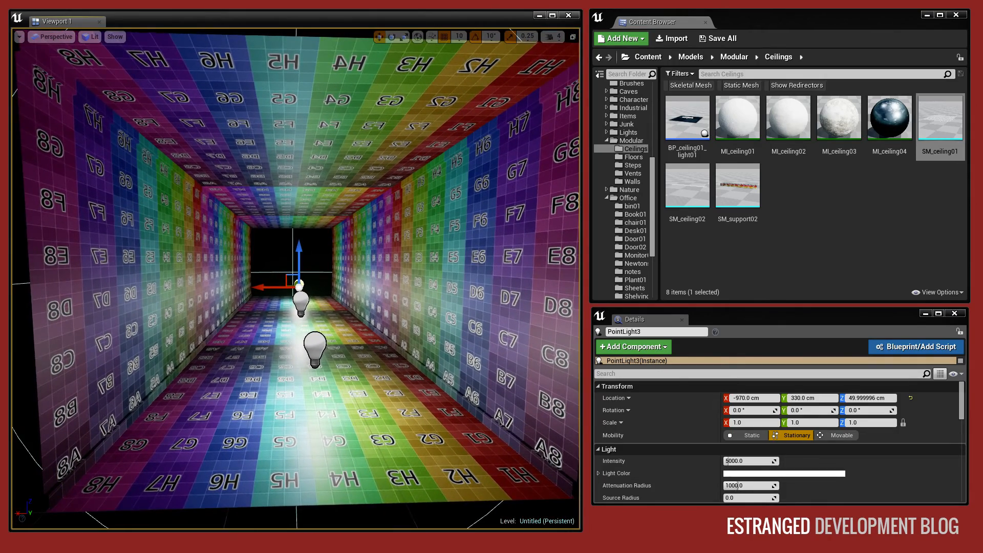
Select all three ceiling tiles and try the MI_ceiling04 and MI_ceiling03 materials on them.
key(d)
click(291, 212)
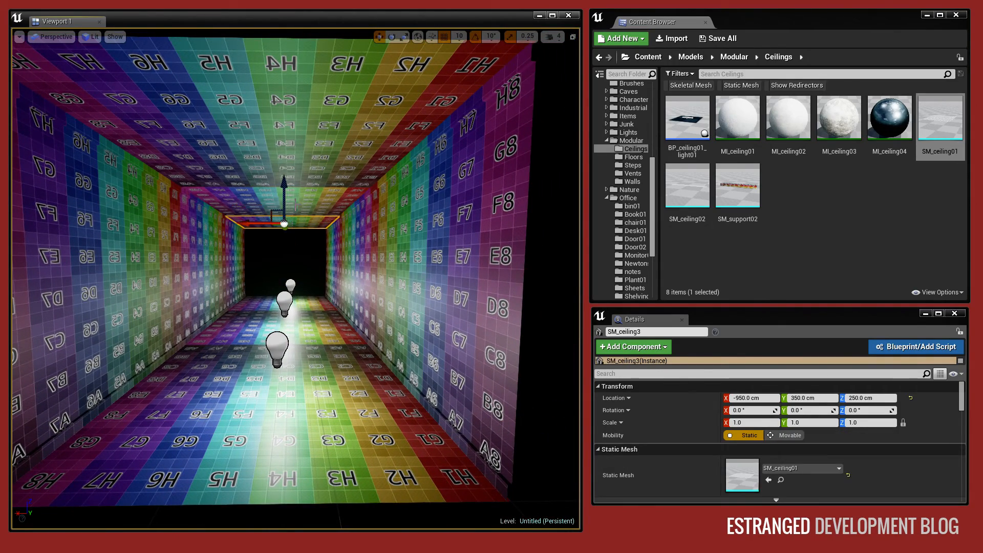
ctrl+click(296, 204)
ctrl+click(322, 112)
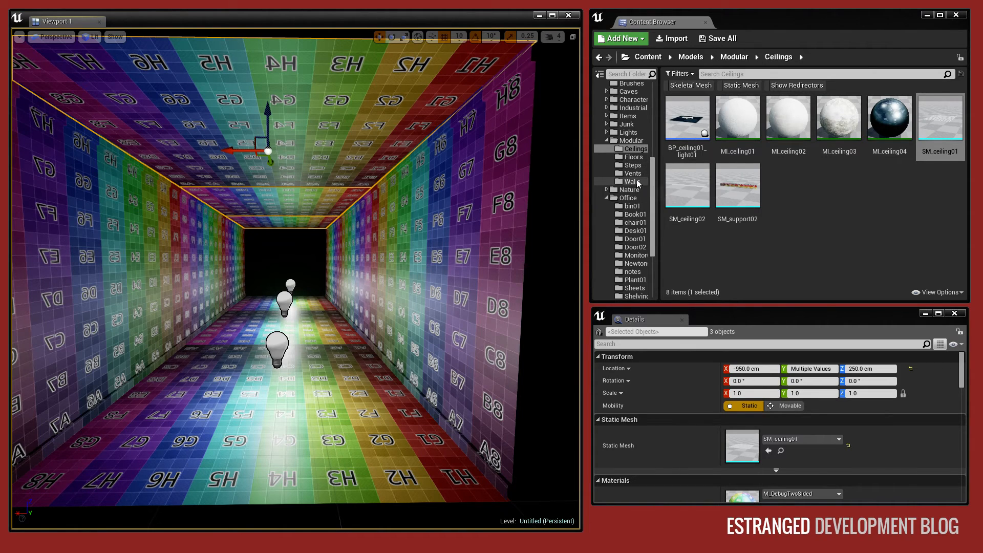
click(880, 182)
drag(898, 115, 744, 496)
mouse_move(361, 153)
right_down()
mouse_move(358, 107)
mouse_move(353, 141)
right_up()
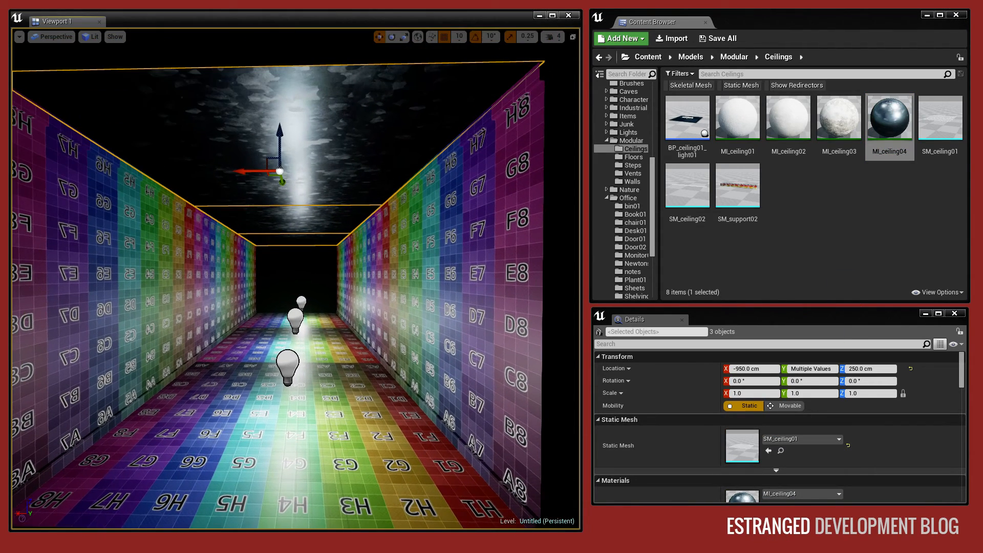
drag(852, 120, 746, 495)
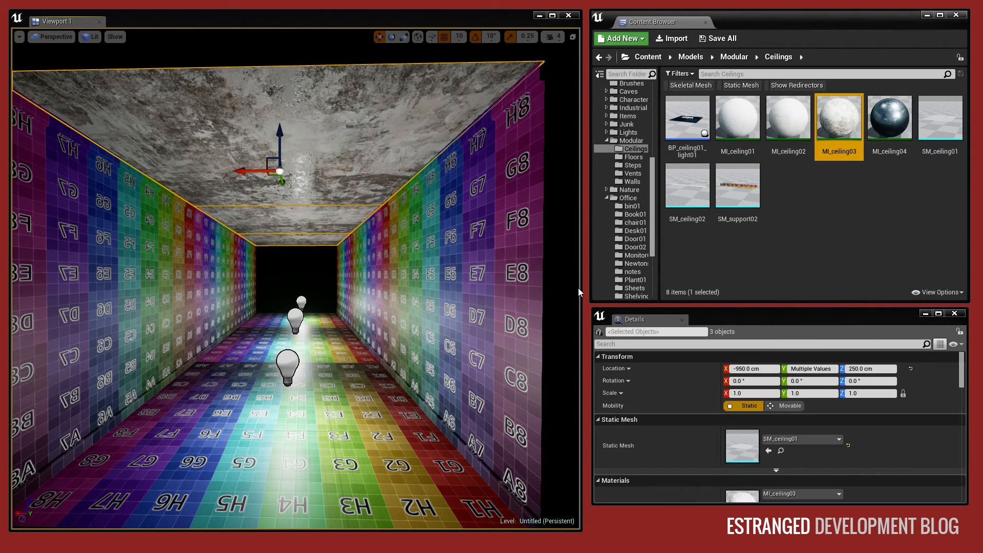
Compare the MI_ceiling02 and MI_ceiling01 materials on the selected ceiling tiles and keep MI_ceiling02.
drag(789, 119, 740, 501)
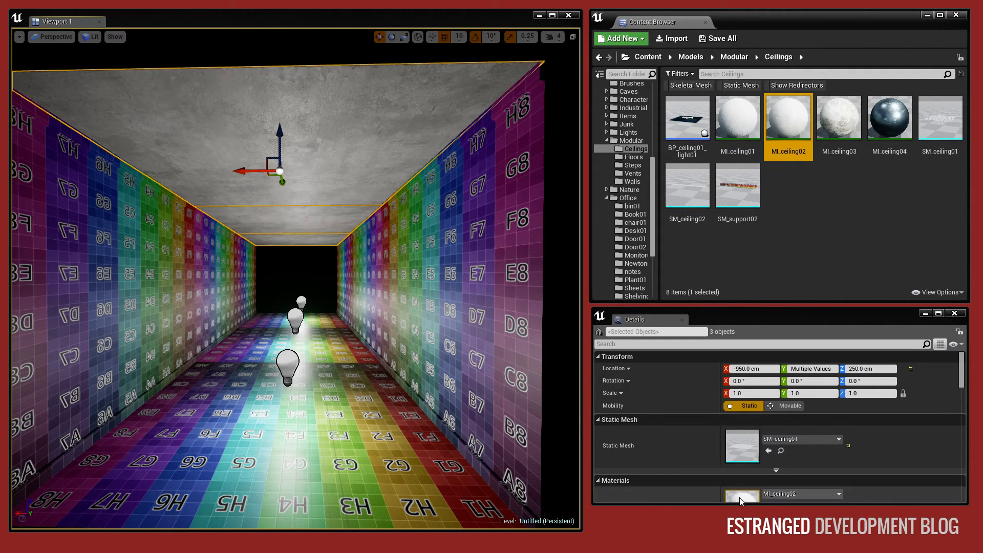
drag(737, 118, 761, 499)
right_drag(363, 141, 341, 240)
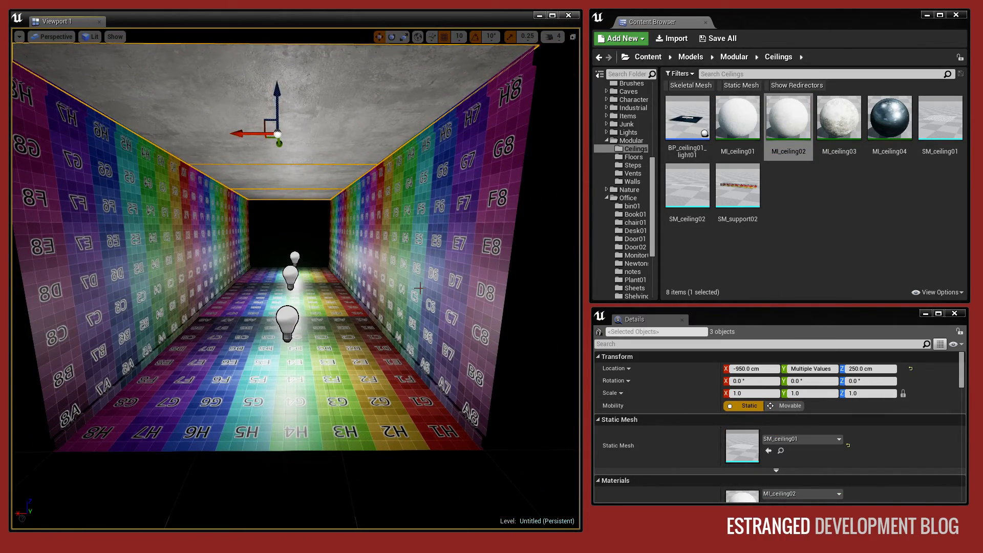
Apply the MI_wall01_brick material to all six walls and MI_wall01_skirting to their skirting boards.
click(420, 288)
ctrl+click(352, 262)
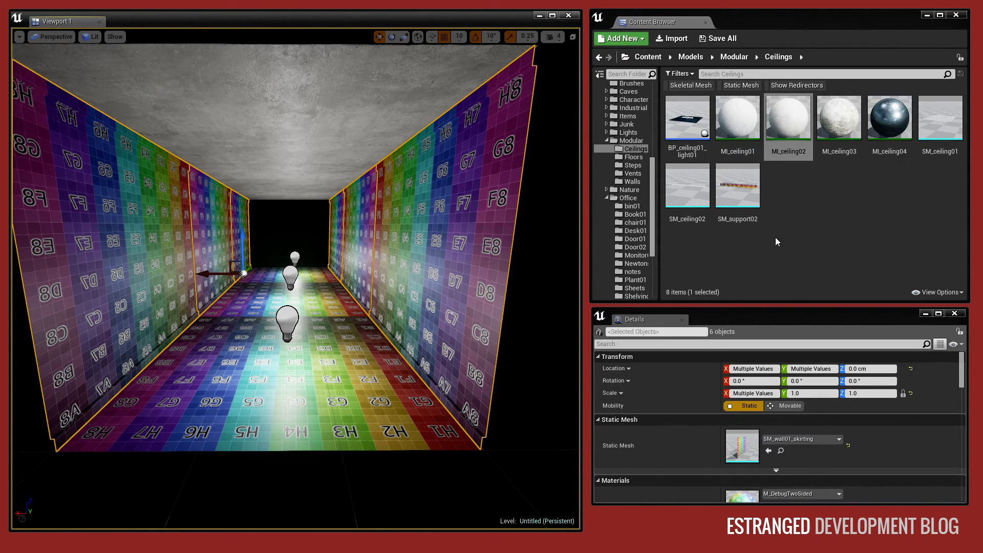
click(632, 182)
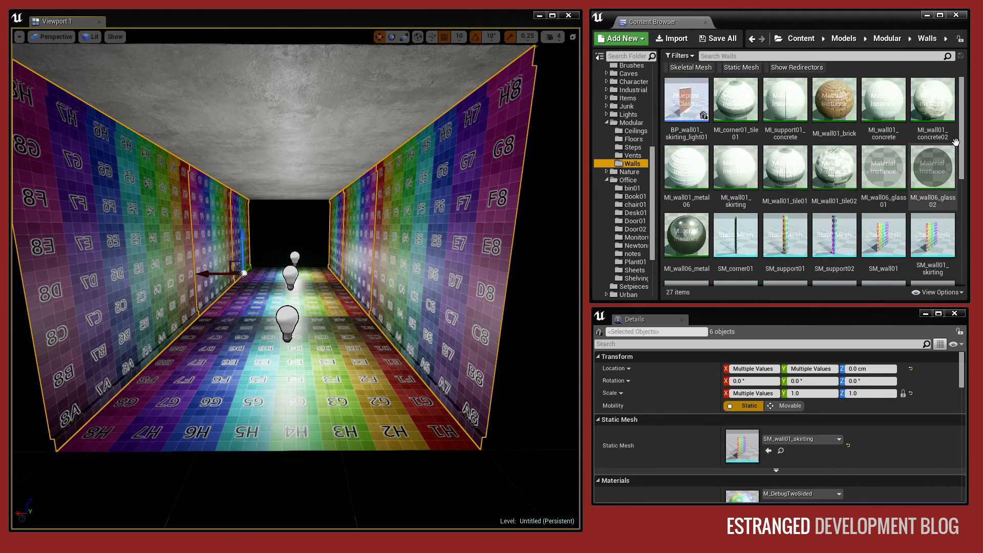
drag(835, 102, 748, 500)
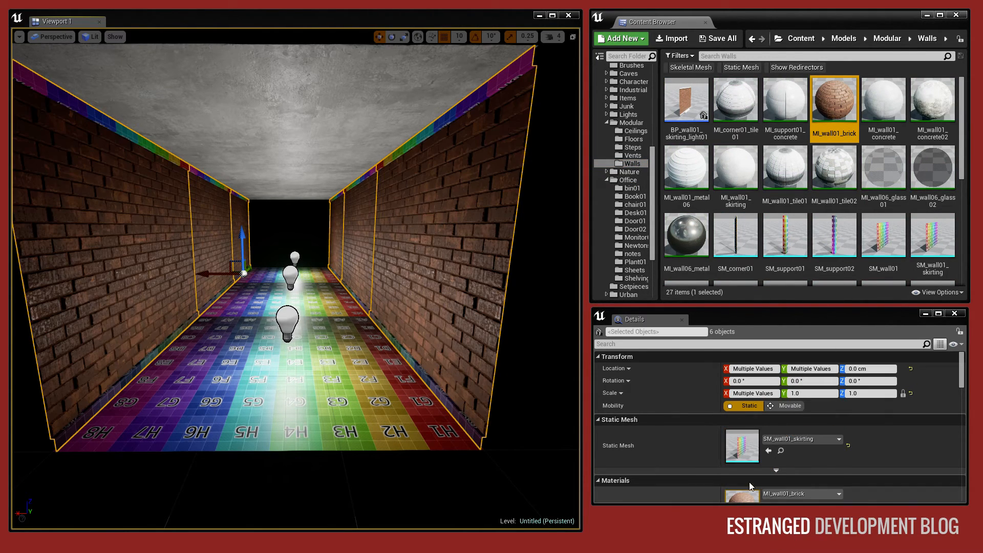
scroll(767, 435, down, 2)
drag(735, 169, 744, 466)
Select all three floor tiles, apply the MI_floor01_tile material to them and clear the selection.
right_drag(363, 225, 414, 191)
click(364, 226)
ctrl+click(357, 251)
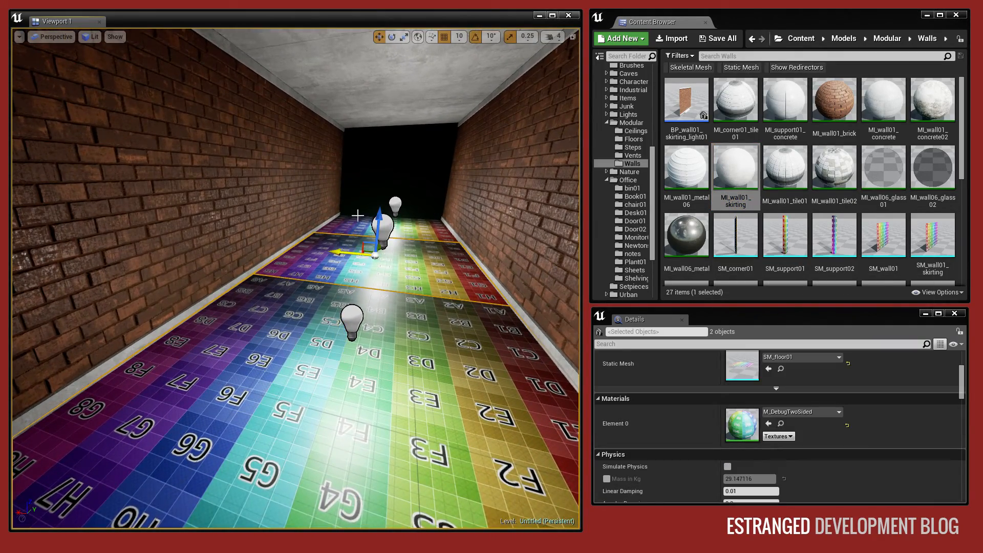
click(637, 142)
drag(737, 102, 742, 424)
right_drag(377, 225, 406, 188)
key(Escape)
Duplicate the side wall nearest the corridor's open end and move the copy inwards.
key(s)
key(w)
click(305, 164)
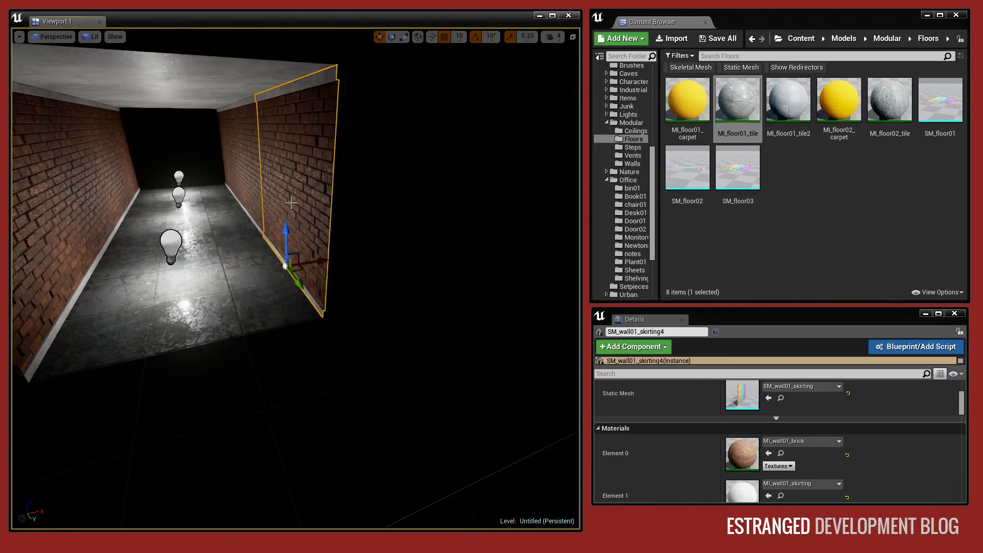
alt+shift+drag(323, 262, 287, 262)
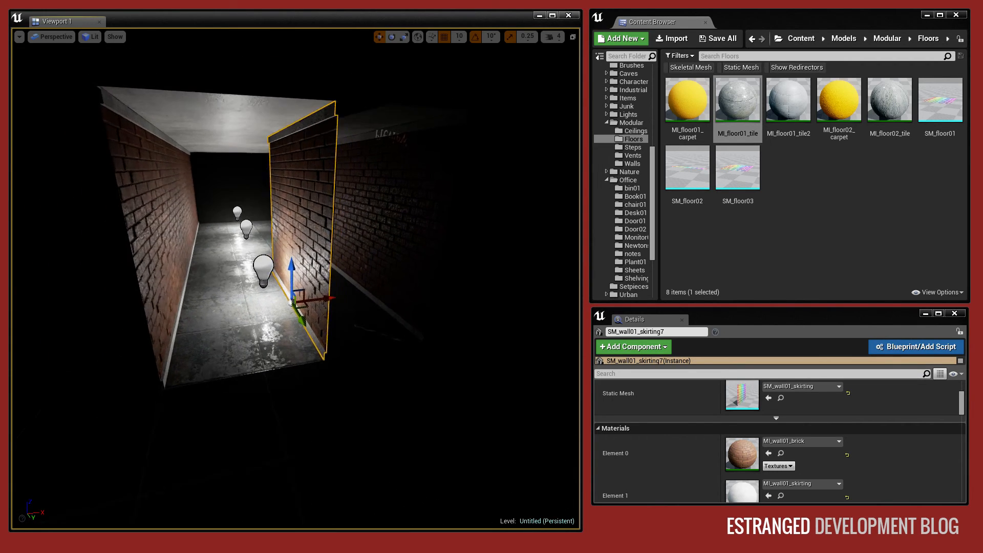
Turn the wall copy across the corridor's open end and fit it exactly between the two side walls.
right_drag(444, 62, 417, 59)
drag(301, 323, 262, 331)
right_drag(262, 332, 517, 359)
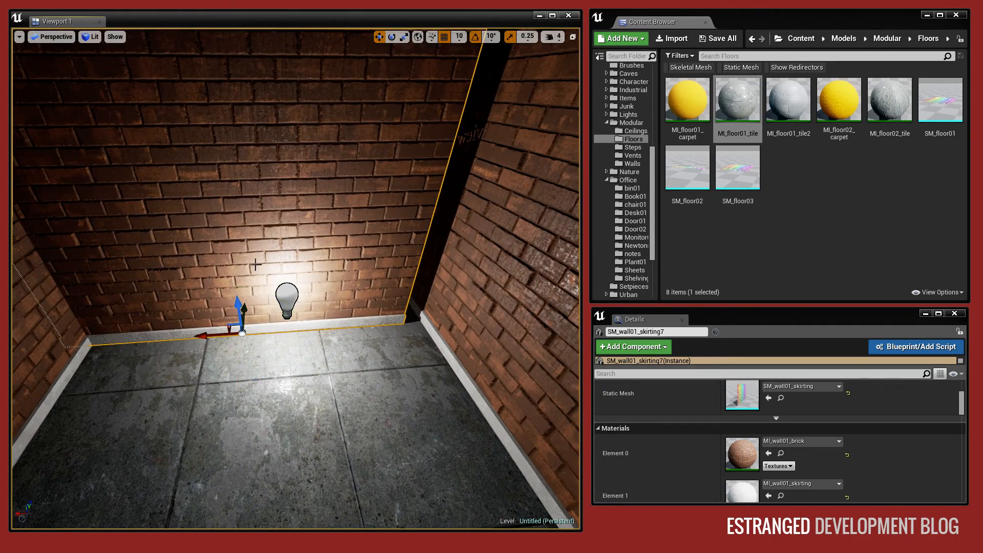
drag(201, 336, 223, 334)
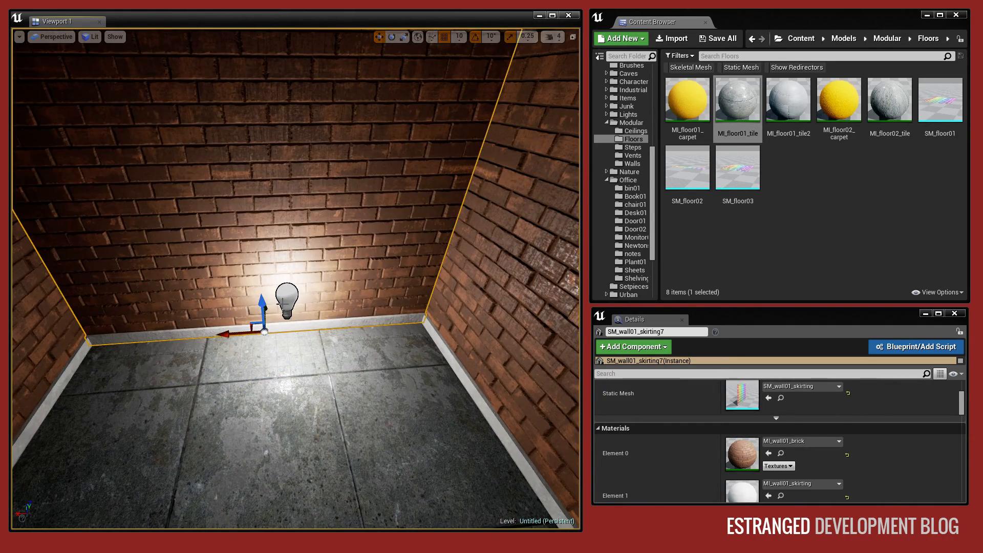
Replace the static mesh of the corridor's end wall with SM_wall06 from the Walls folder.
right_drag(282, 303, 154, 277)
drag(282, 284, 454, 229)
right_drag(454, 229, 436, 288)
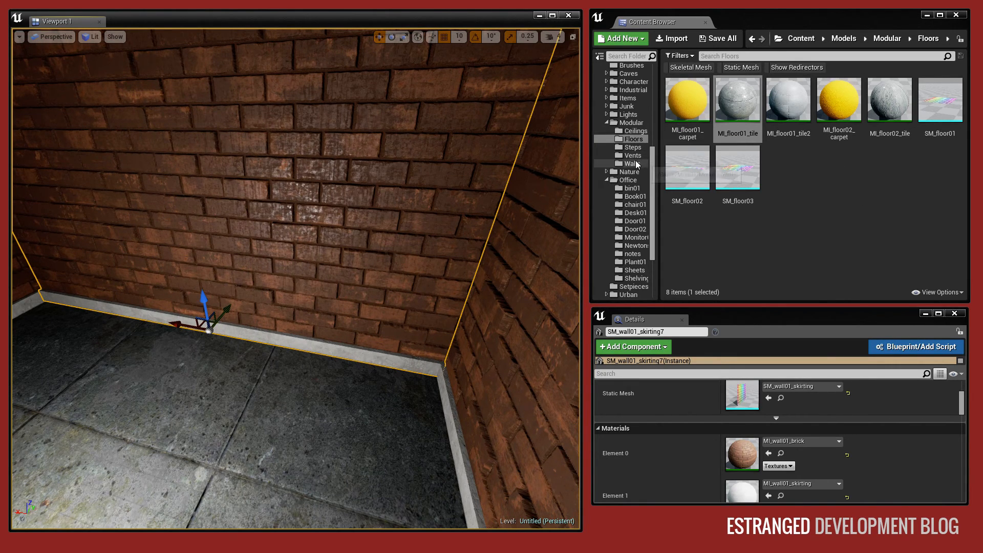
click(632, 163)
scroll(811, 256, down, 3)
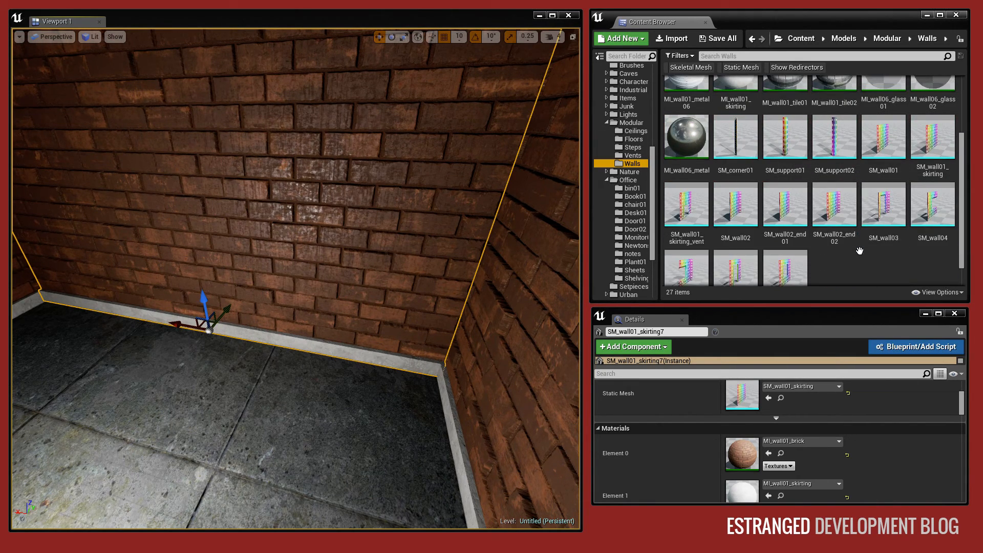
drag(744, 236, 749, 401)
Duplicate the doorway wall, turn the copy to face the opposite way and set the two walls back to back.
right_drag(460, 323, 346, 301)
alt+shift+drag(392, 340, 410, 331)
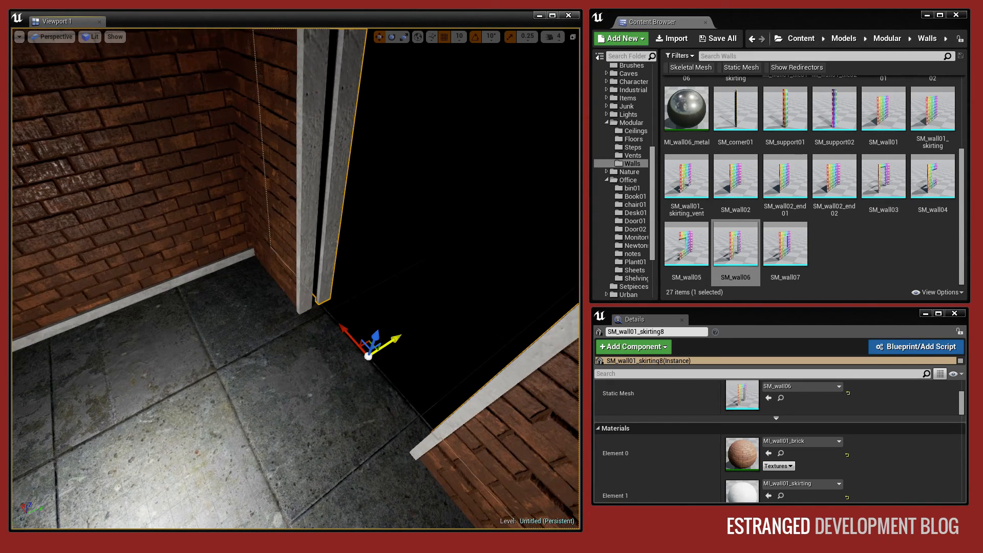
click(392, 37)
drag(335, 392, 304, 246)
click(282, 240)
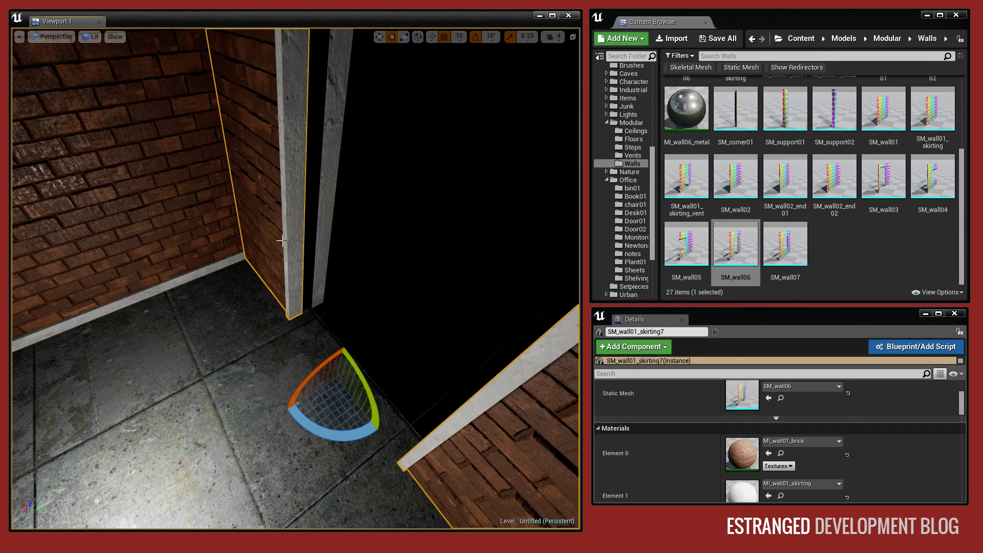
click(378, 37)
drag(358, 366, 368, 359)
Select a corridor section's floor, ceiling, side walls and point light, and duplicate them beyond the doorway flush against its frame.
click(325, 388)
mouse_move(305, 329)
right_down()
mouse_move(292, 343)
mouse_move(305, 329)
right_up()
mouse_move(330, 244)
right_down()
mouse_move(440, 174)
mouse_move(461, 177)
mouse_move(330, 244)
right_up()
ctrl+click(331, 245)
click(353, 255)
ctrl+click(327, 364)
ctrl+click(276, 133)
ctrl+click(104, 280)
right_drag(104, 280, 51, 289)
right_drag(377, 307, 491, 330)
ctrl+click(335, 321)
alt+shift+drag(352, 303, 384, 235)
right_drag(352, 303, 220, 300)
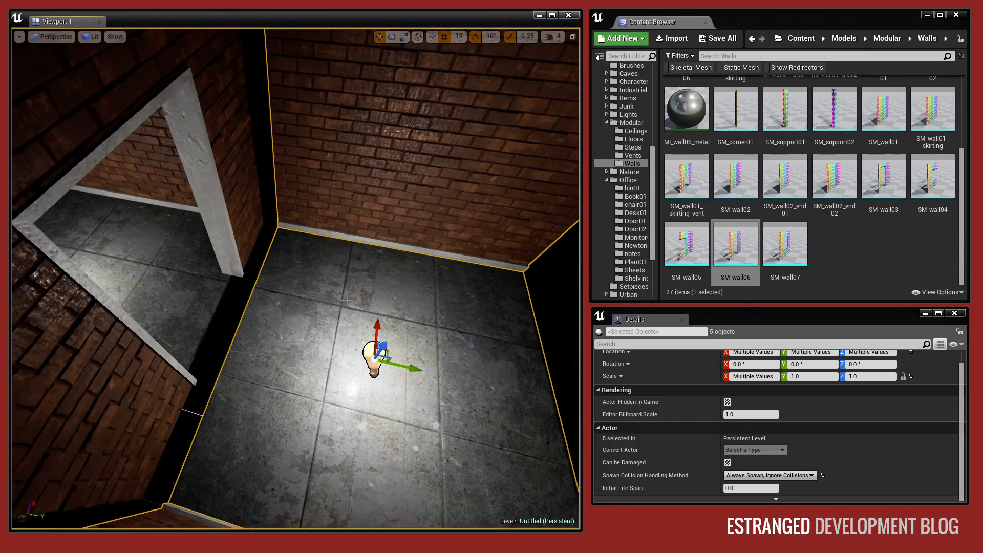
key(s)
drag(405, 363, 377, 365)
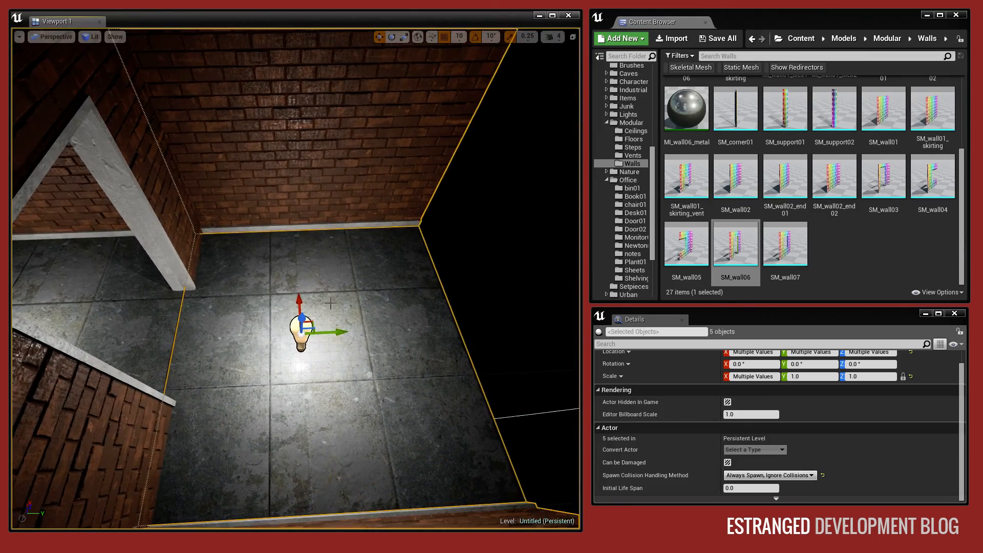
key(Escape)
Turn one side wall of the new section across its far end and fit it there as the end wall.
right_drag(330, 303, 287, 328)
click(330, 303)
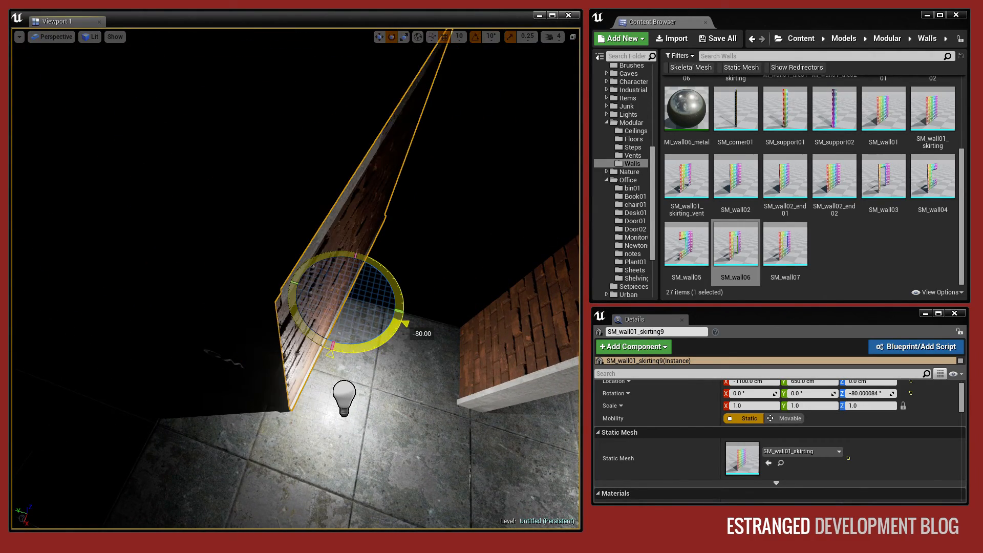
drag(331, 303, 169, 371)
right_drag(172, 373, 110, 309)
key(Escape)
key(s)
key(w)
key(s)
key(w)
key(w)
key(s)
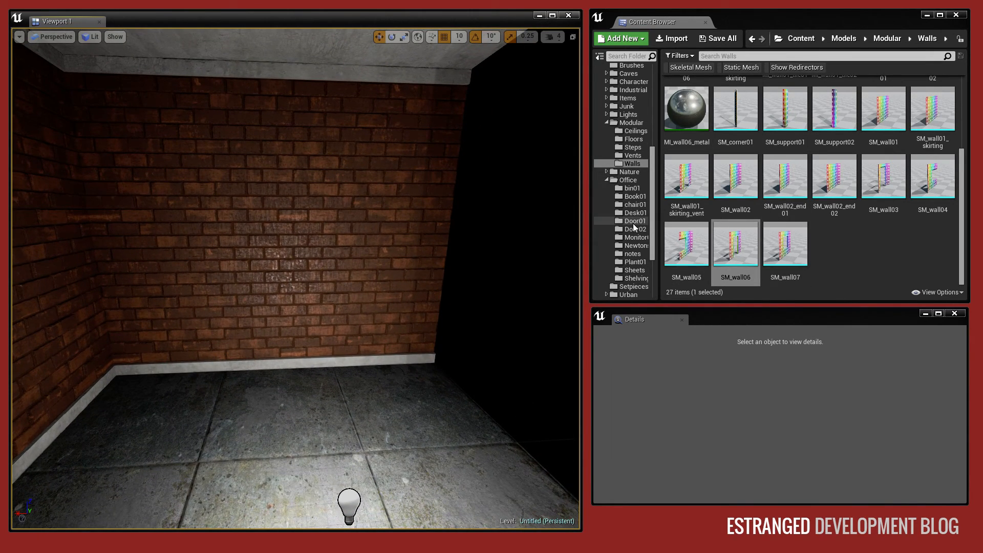
Place the SM_ArqueLogo mesh from the Arque folder on the end wall opposite the doorway.
scroll(637, 270, up, 3)
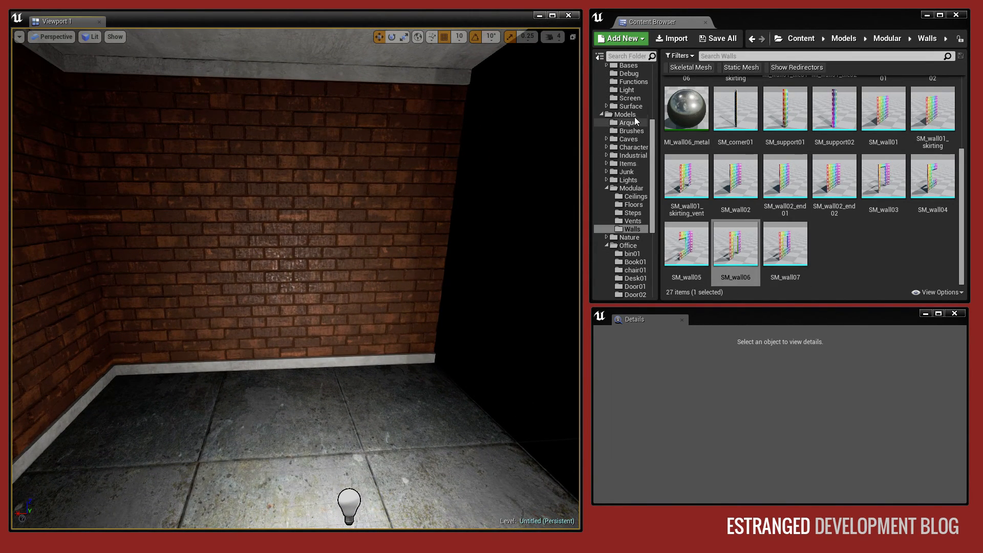
click(630, 122)
click(784, 103)
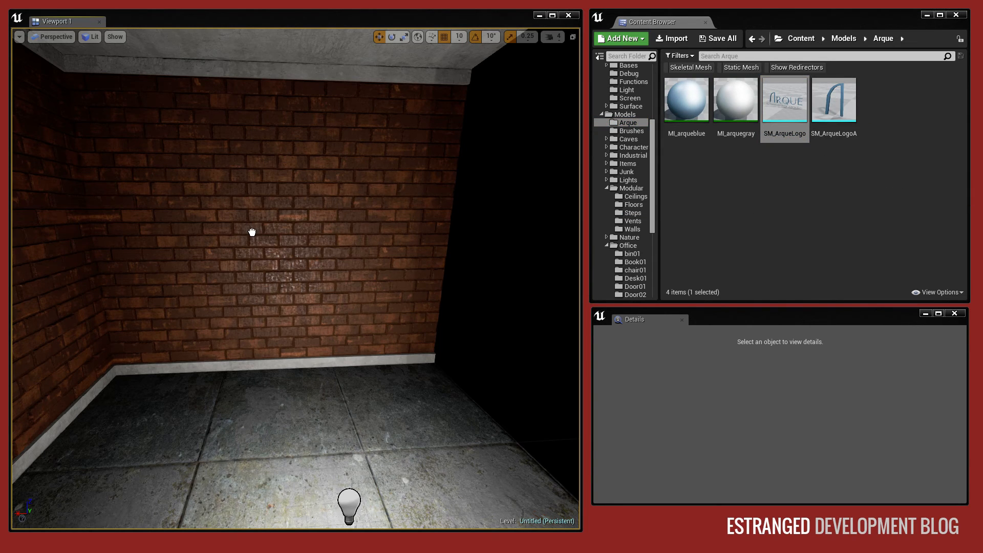
drag(252, 231, 259, 232)
Rotate the Arque logo 180° about Z so it reads correctly from inside the room.
click(391, 36)
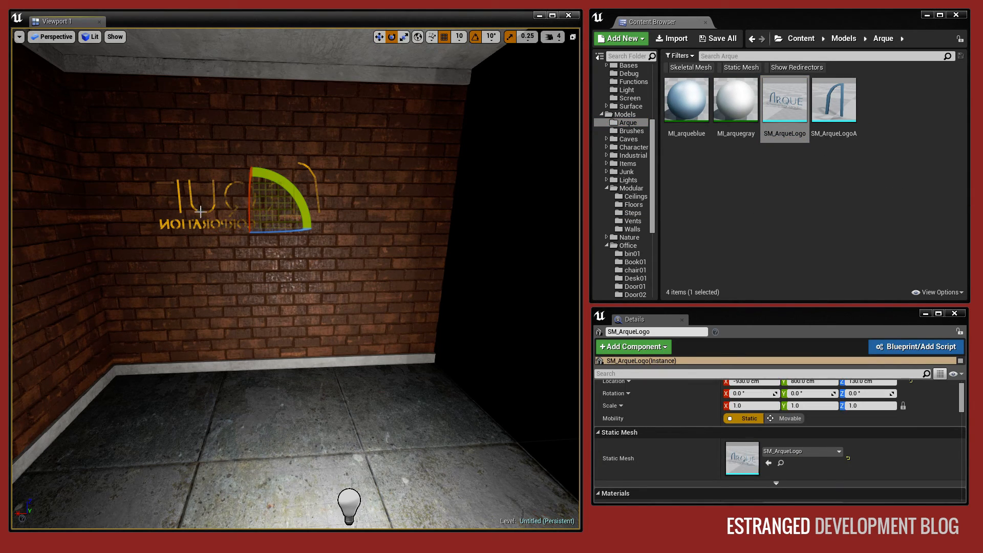
drag(261, 231, 313, 231)
right_drag(313, 232, 138, 238)
key(Escape)
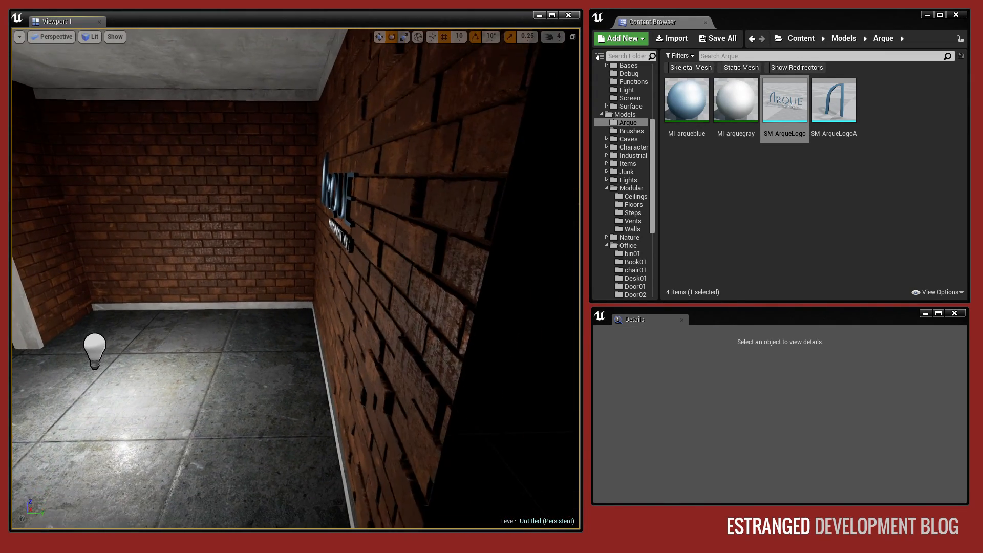
Adjust the logo's position against the end wall and clear the selection.
right_drag(333, 186, 323, 186)
click(333, 186)
click(380, 37)
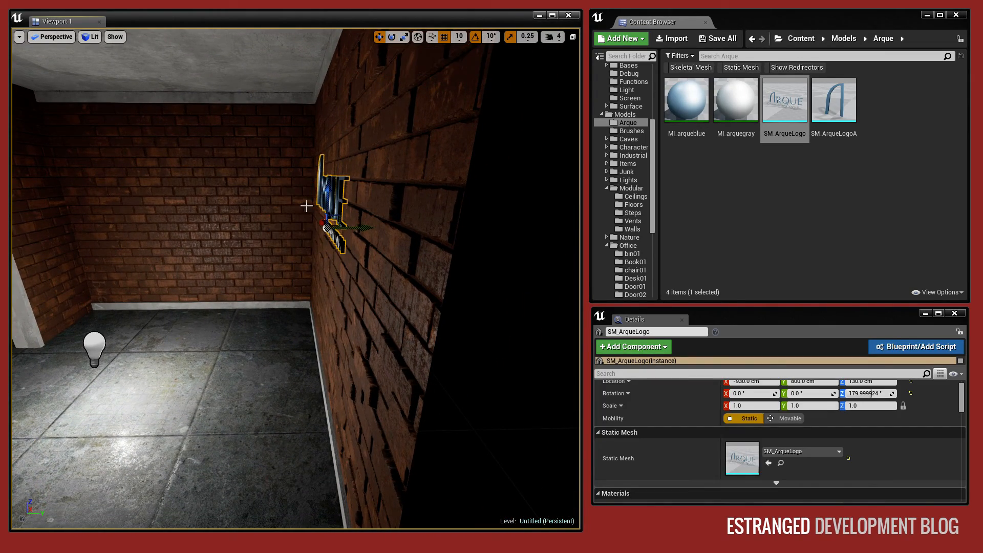
drag(328, 195, 327, 213)
key(Escape)
Duplicate the side wall nearest the corridor's open end, move the copy inwards and rotate it to -90° about Z.
right_drag(276, 197, 144, 177)
key(w)
right_drag(265, 179, 303, 212)
click(375, 193)
key(s)
right_drag(375, 193, 352, 188)
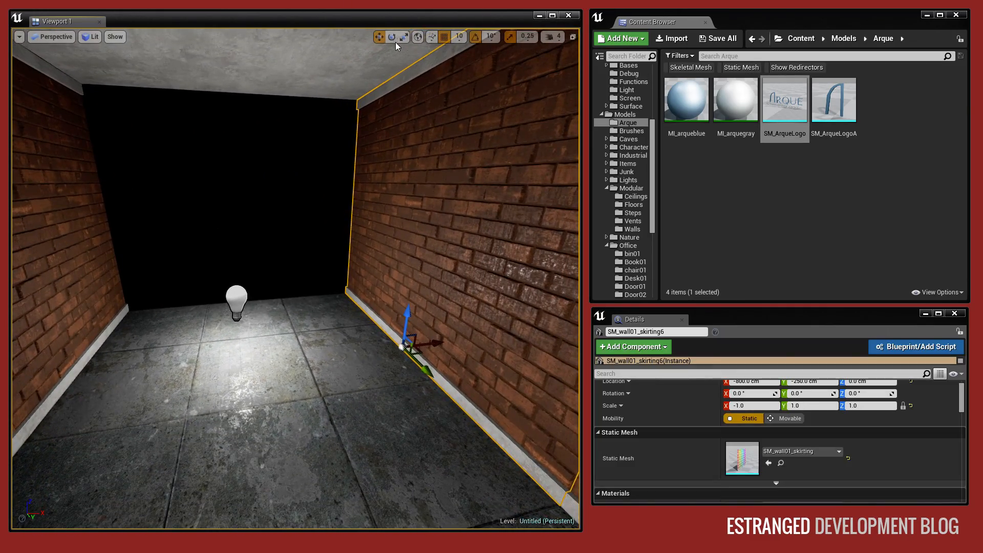
alt+shift+drag(435, 343, 338, 349)
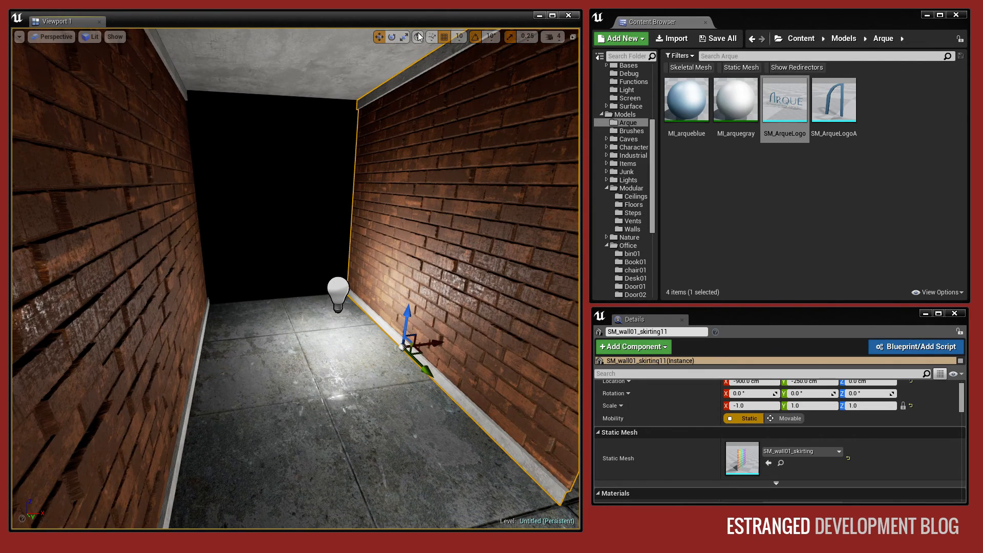
drag(412, 379, 359, 383)
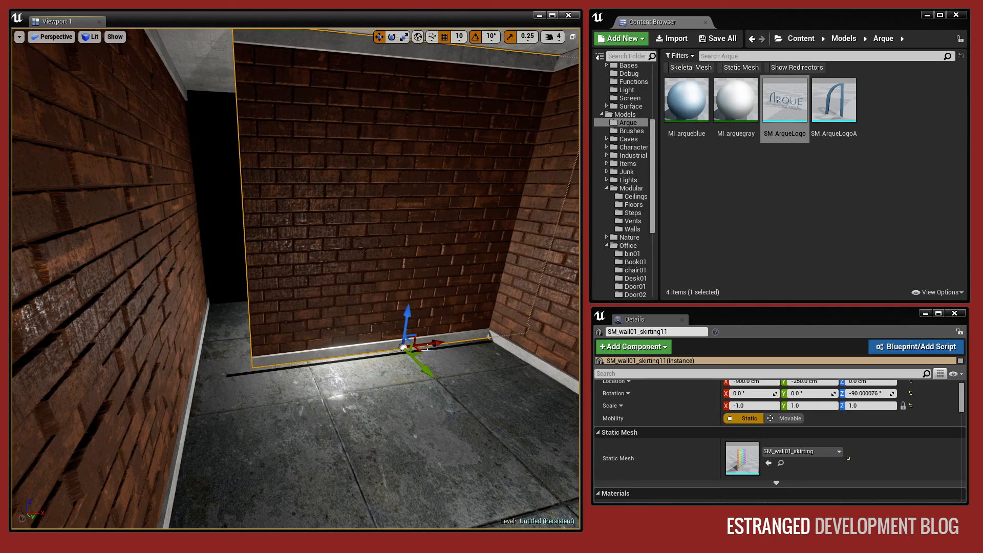
Move the turned wall to Y -400 cm and fit it between the side walls to close the corridor's end.
drag(438, 392, 461, 383)
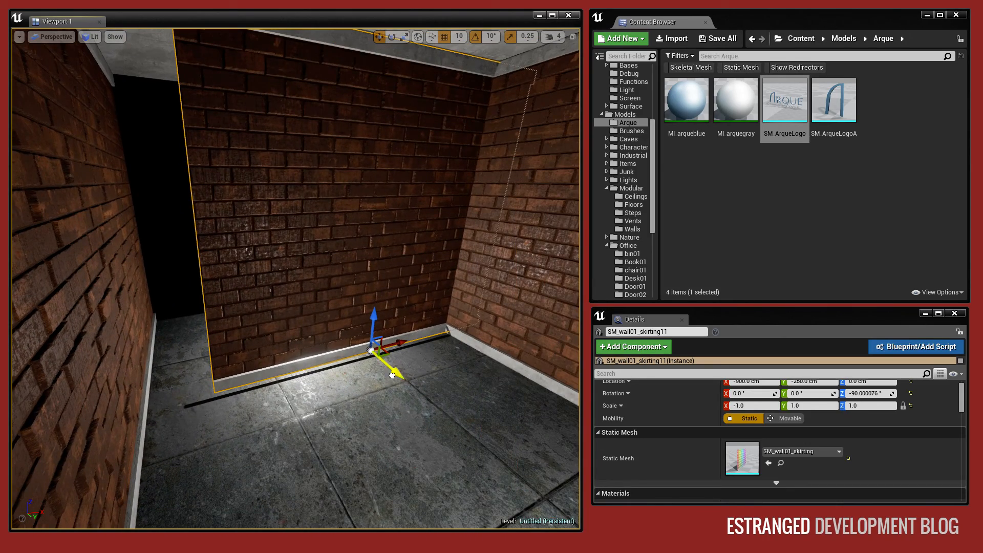
drag(391, 376, 301, 335)
drag(335, 297, 292, 300)
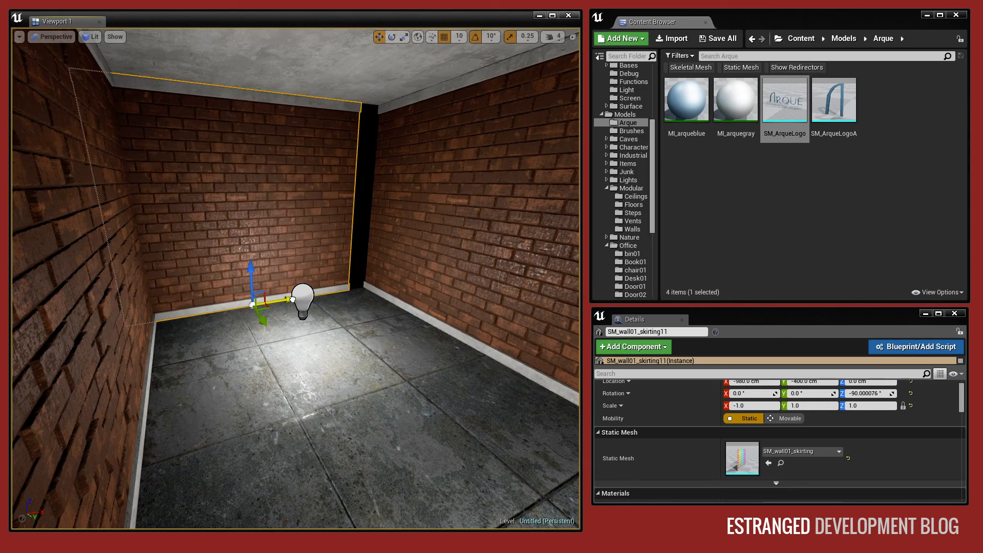
key(Escape)
Select all four floor tiles and apply the MI_floor01_carpet material from the Floors folder to them.
right_drag(306, 298, 491, 318)
click(322, 318)
ctrl+click(342, 284)
right_drag(326, 233, 394, 233)
ctrl+click(273, 266)
mouse_move(283, 245)
mouse_down()
mouse_move(283, 228)
mouse_move(283, 260)
mouse_up()
key(ctrl+z)
right_drag(283, 260, 520, 209)
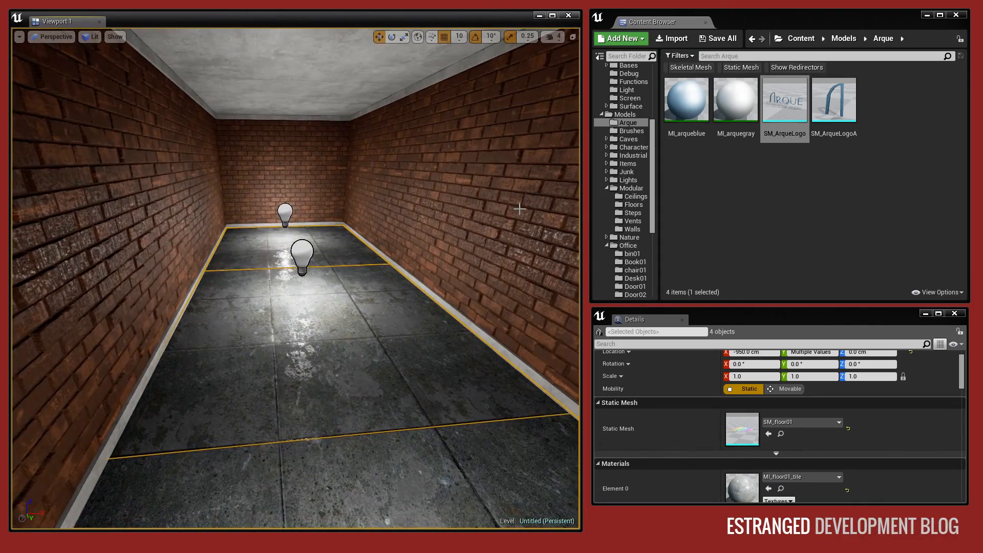
scroll(642, 256, down, 2)
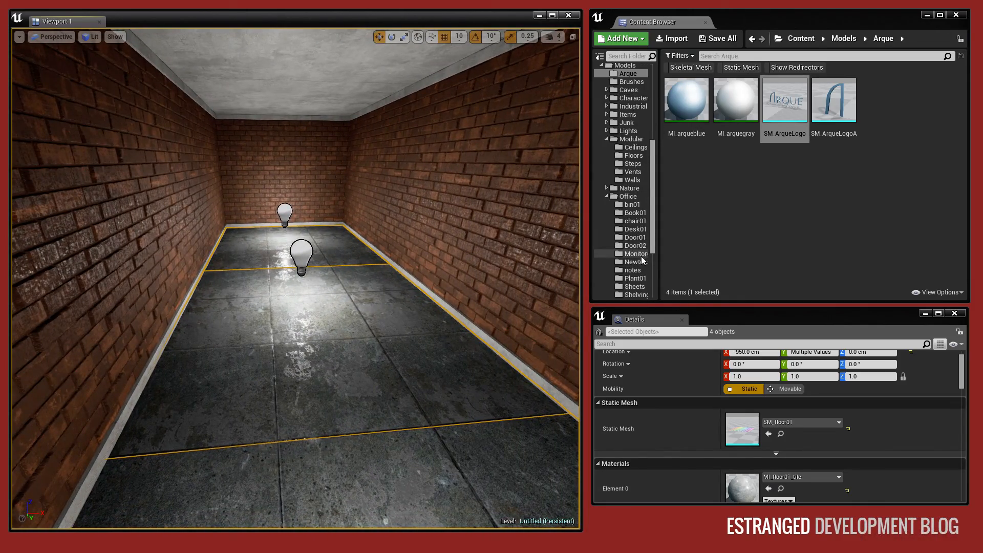
click(633, 155)
drag(687, 103, 748, 482)
right_drag(460, 308, 573, 327)
key(Escape)
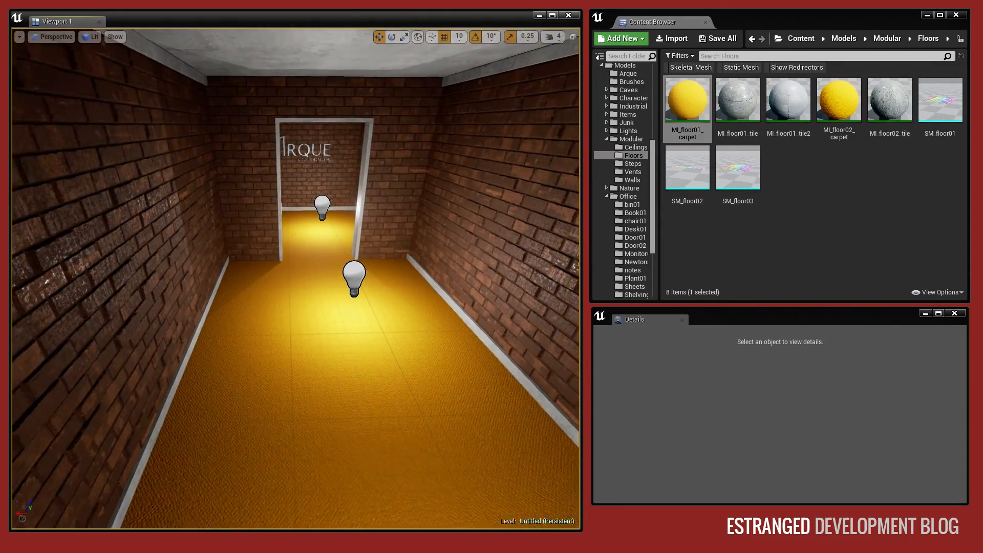
Try SM_wall01 from the Walls folder as the doorway wall's static mesh, and undo the change.
right_drag(296, 277, 301, 279)
click(340, 256)
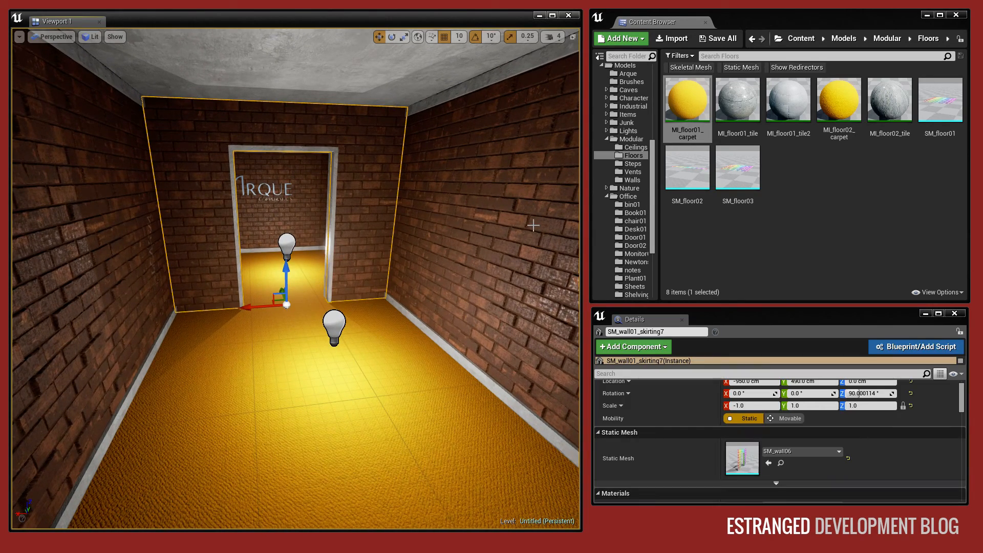
click(780, 463)
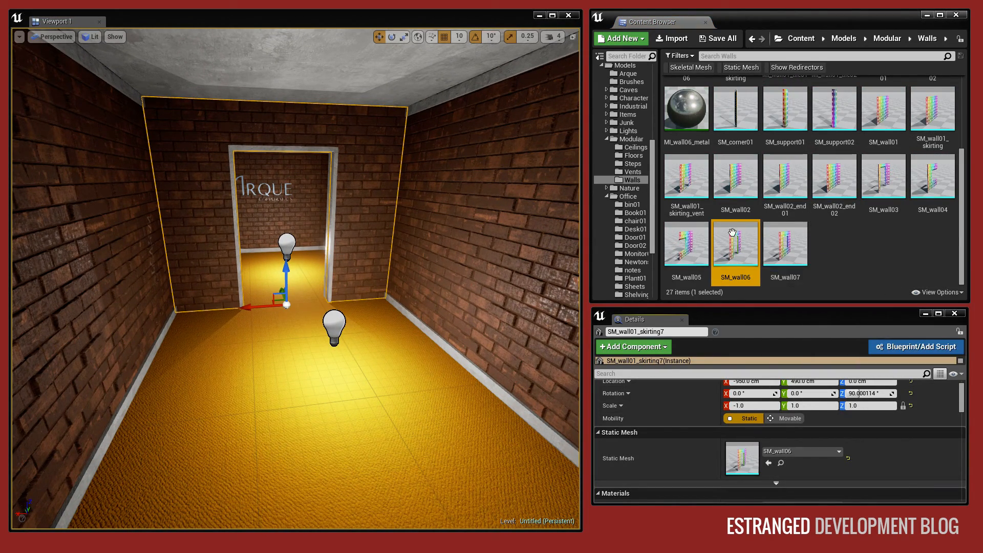
drag(883, 110, 742, 458)
right_drag(296, 278, 501, 271)
key(Escape)
right_drag(261, 279, 286, 235)
click(261, 279)
key(ctrl+z)
Select the logo room's floor, ceiling, walls and doorway, and place a mirrored duplicate alongside its open side at X -1250 cm.
key(w)
key(Escape)
click(323, 279)
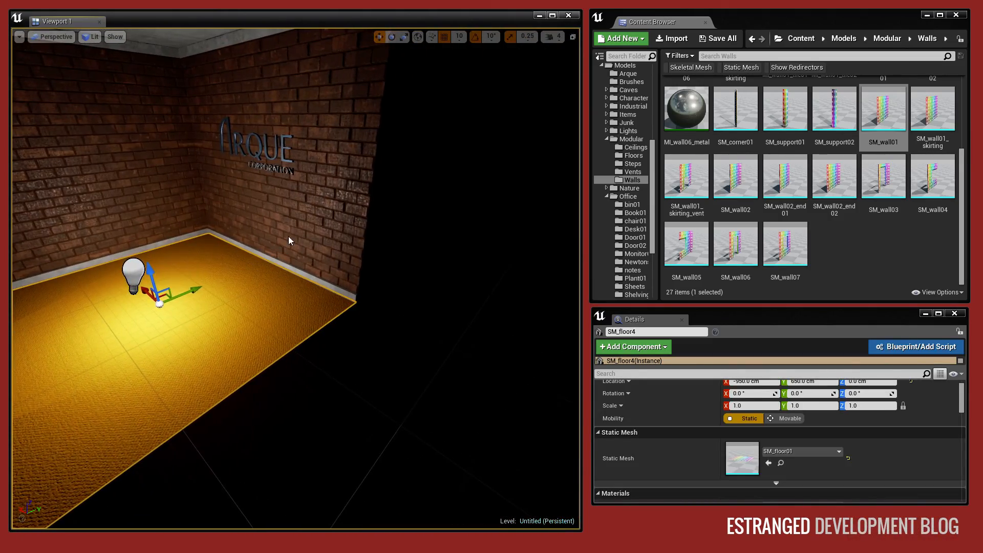
ctrl+click(288, 237)
key(d)
right_drag(289, 237, 153, 246)
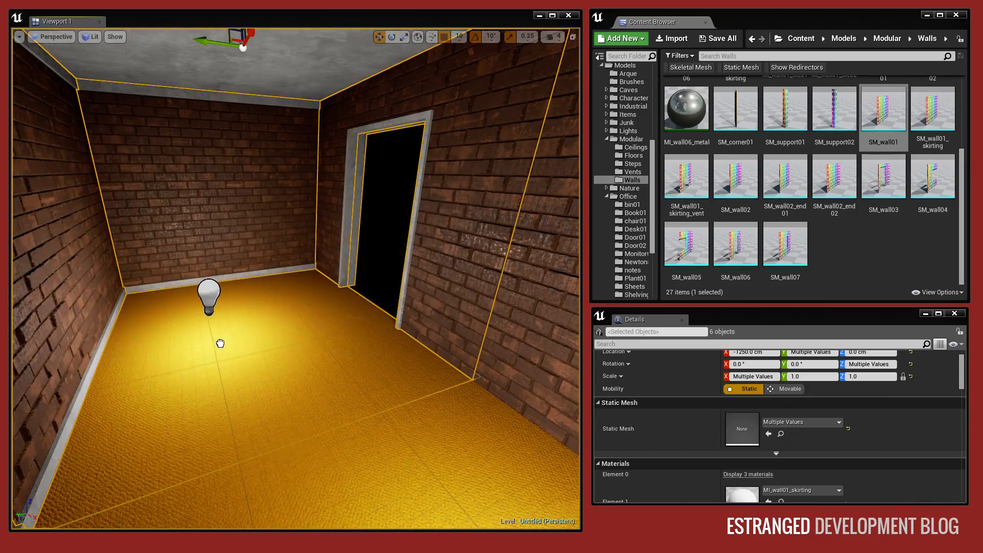
click(219, 309)
key(Escape)
Duplicate the new room's outer side wall and move the copy along Y past the doorway.
right_drag(288, 301, 353, 292)
click(182, 322)
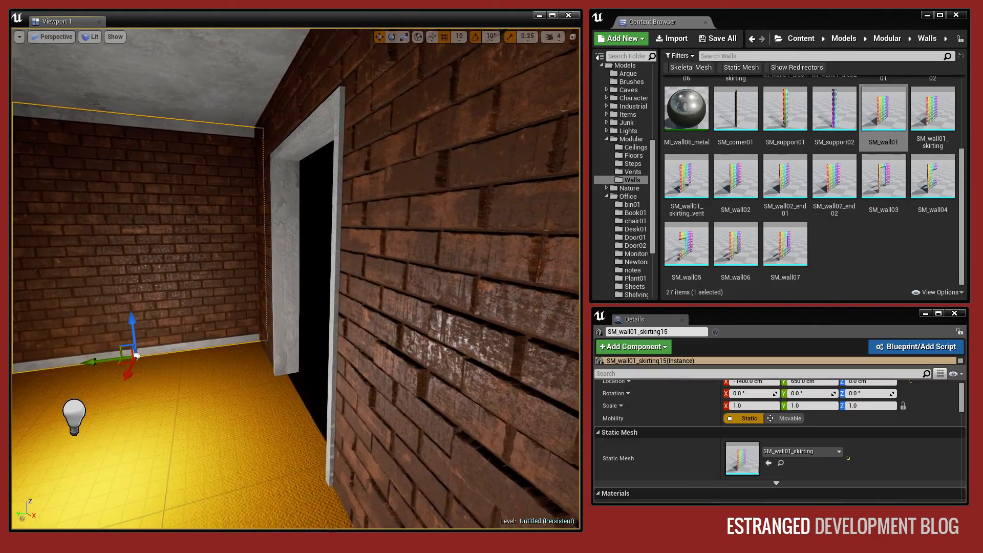
right_drag(183, 323, 133, 322)
alt+shift+drag(188, 343, 410, 333)
right_drag(409, 333, 307, 327)
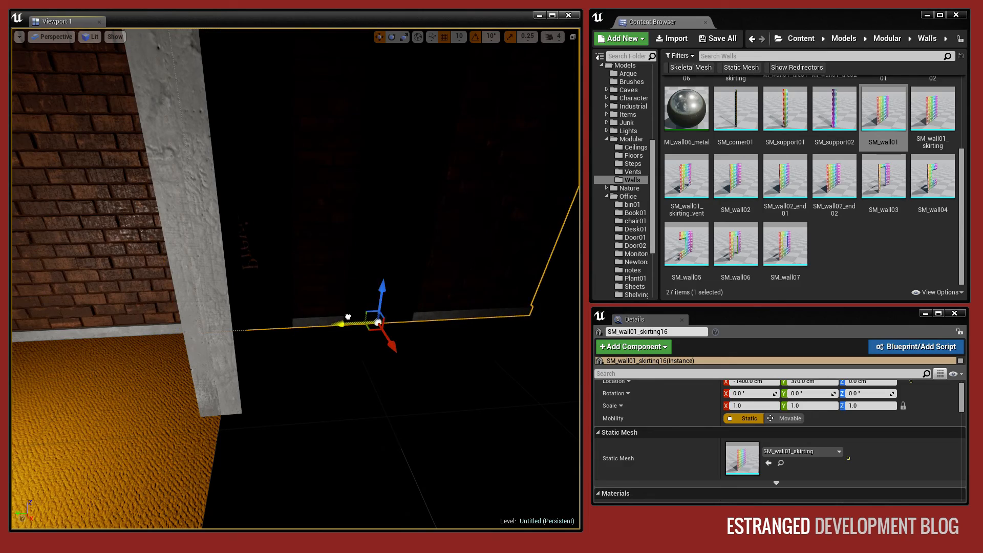
key(Escape)
Duplicate the new room's floor and ceiling to Y 350 cm outside its doorway, and add a point light copy there.
right_drag(325, 288, 245, 292)
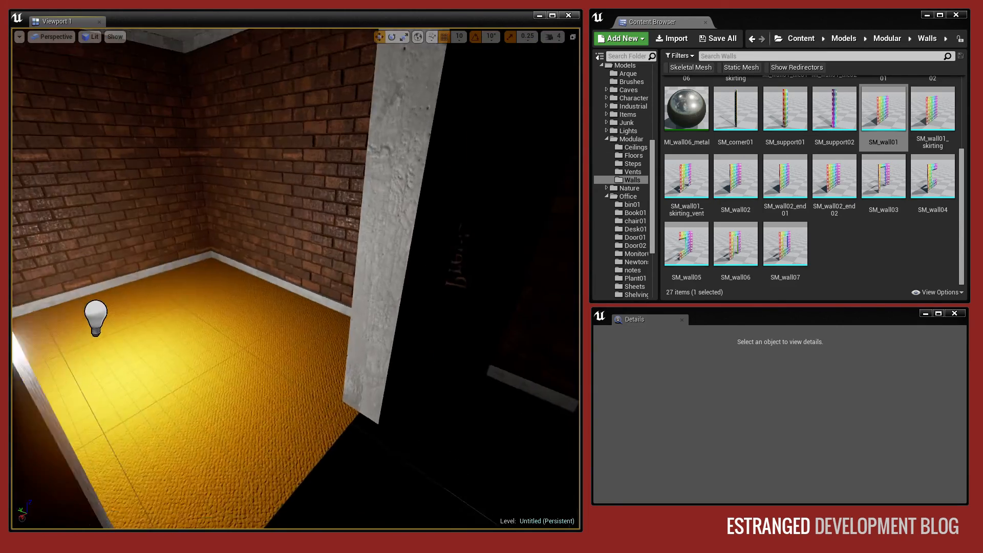
click(316, 265)
right_drag(316, 265, 316, 225)
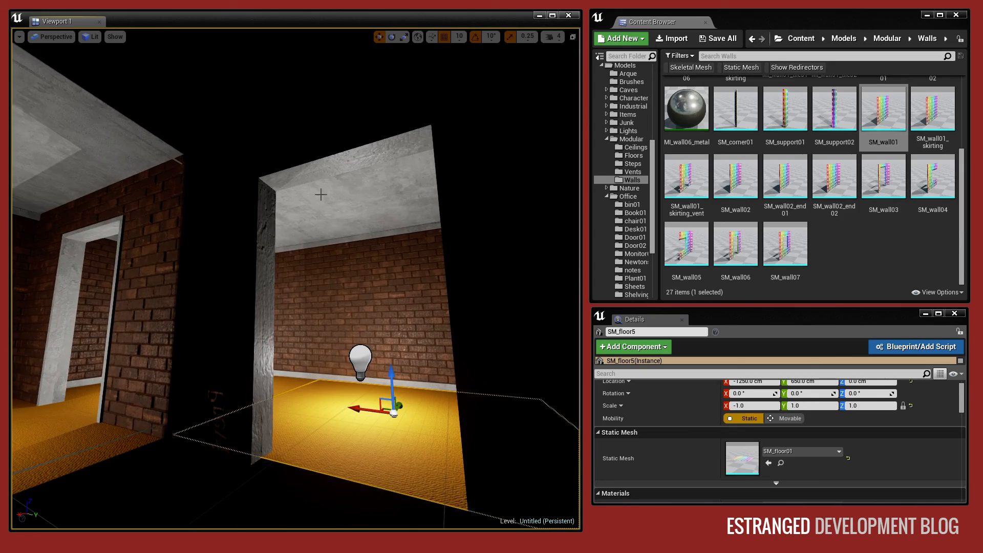
ctrl+click(379, 248)
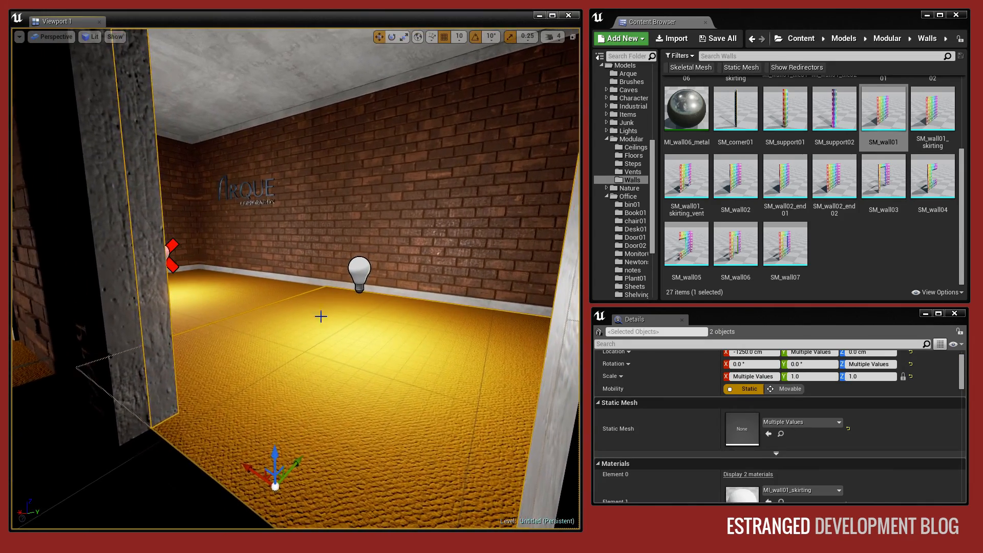
click(320, 316)
right_drag(323, 317, 338, 256)
ctrl+click(339, 262)
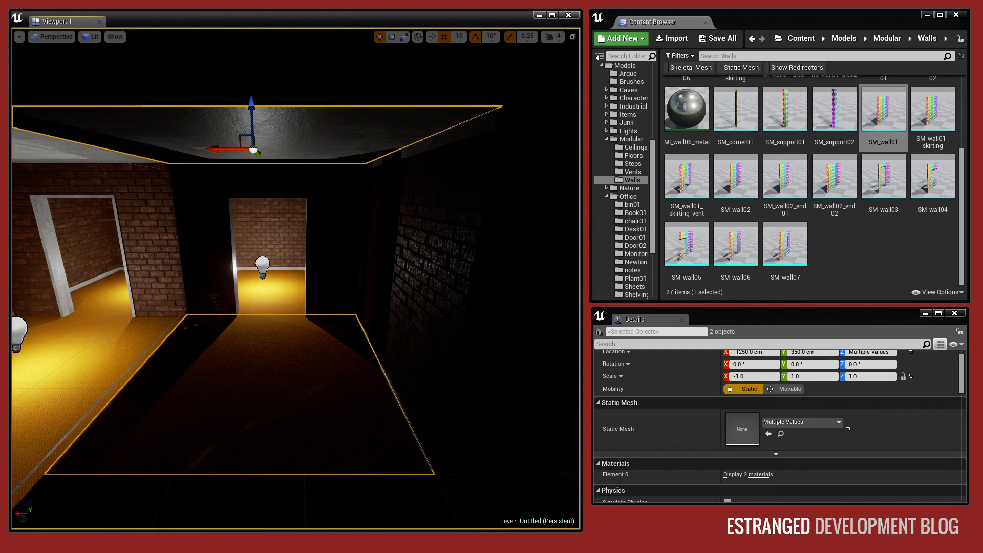
drag(283, 383, 274, 396)
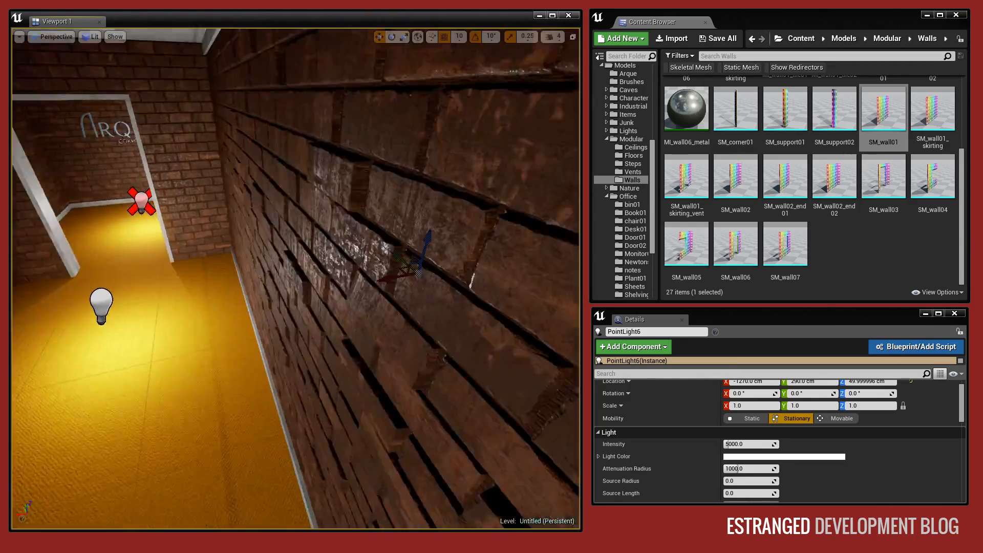
Duplicate the first corridor's side wall beside the new section, mirror the copy along X and set it against the original.
right_drag(245, 230, 318, 238)
click(245, 231)
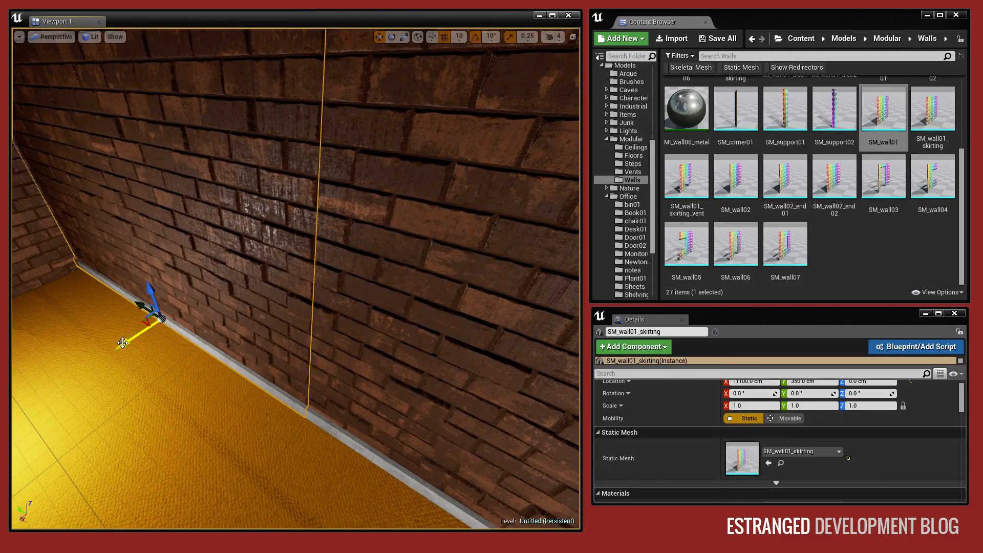
alt+shift+drag(123, 342, 161, 317)
right_drag(301, 303, 279, 342)
right_click(279, 343)
mouse_move(341, 492)
click(448, 513)
right_drag(430, 440, 391, 398)
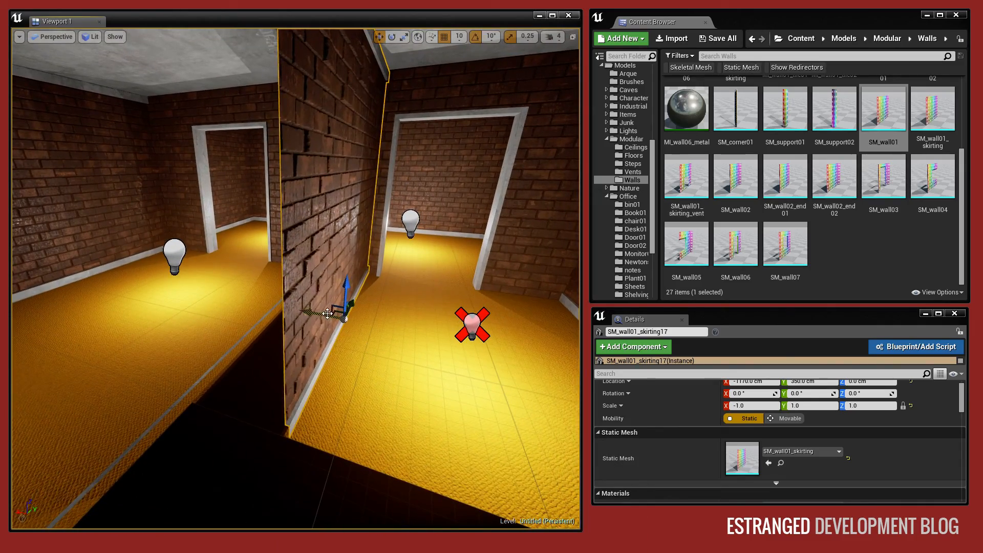
right_drag(271, 293, 273, 298)
Duplicate the mirrored wall along the new corridor and position the copy at Y 50 cm.
alt+shift+drag(497, 284, 459, 286)
mouse_move(459, 286)
right_down()
mouse_move(517, 282)
mouse_move(476, 282)
right_up()
right_drag(337, 256, 314, 267)
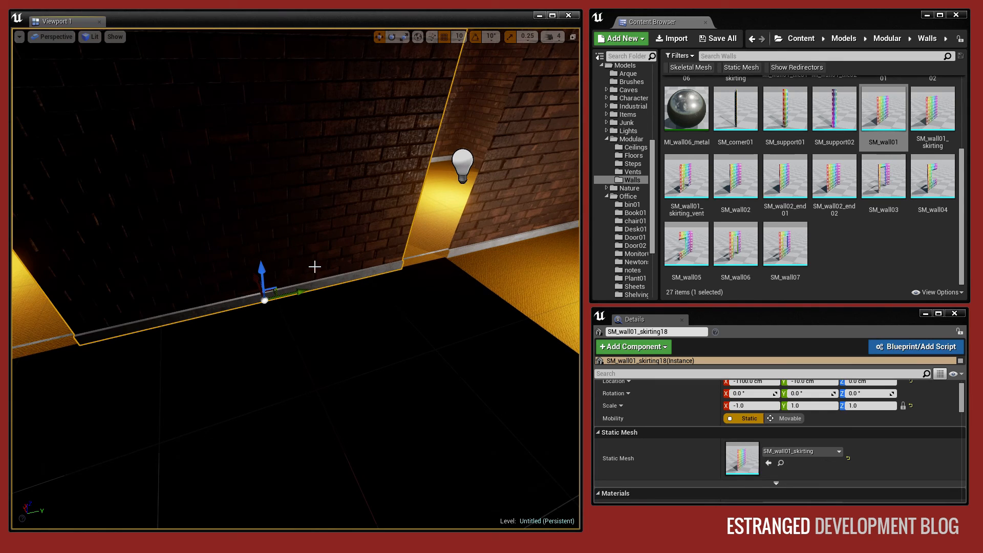
drag(290, 292, 352, 279)
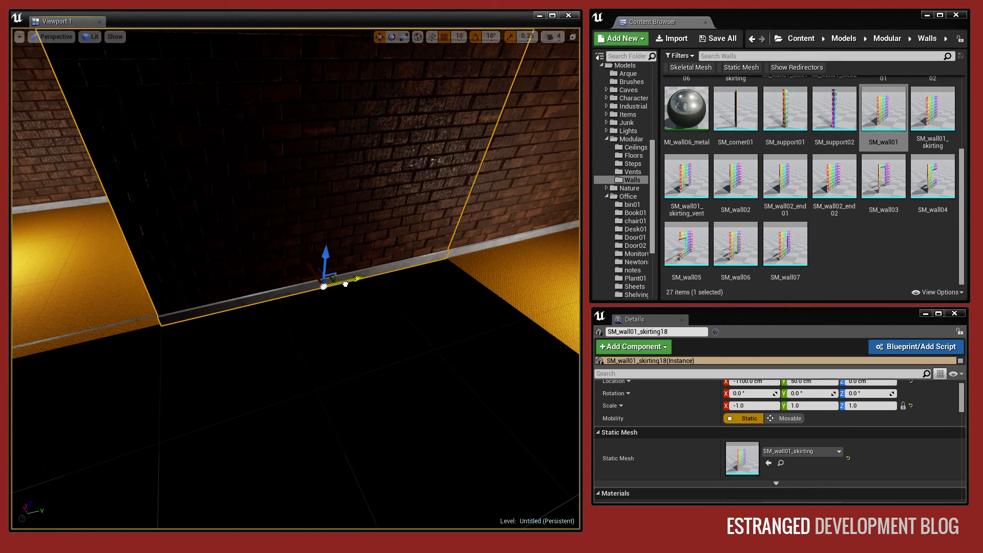
key(Escape)
Duplicate the floor section outside the doorway and move the copy along the new corridor.
right_drag(277, 215, 351, 200)
click(329, 257)
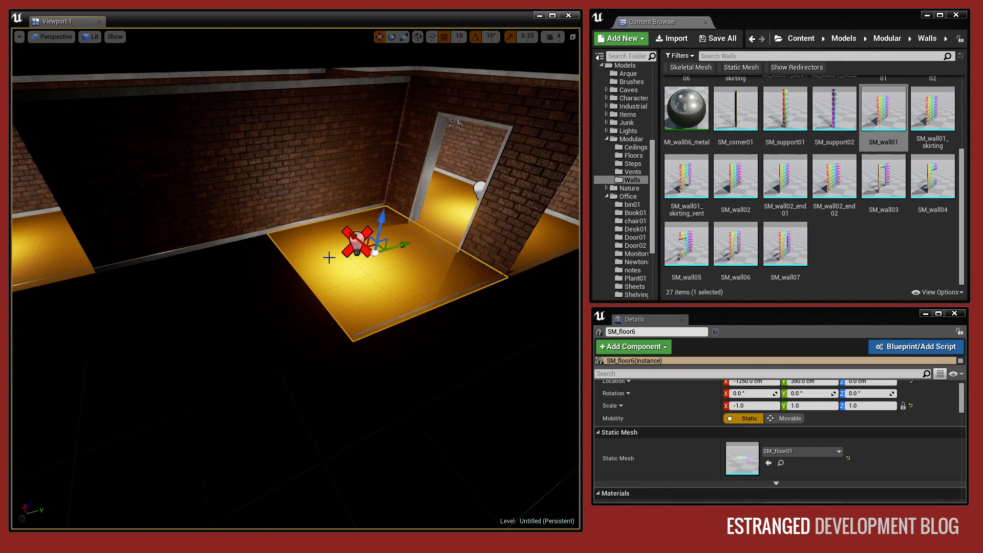
right_drag(329, 256, 292, 255)
alt+shift+drag(450, 254, 323, 271)
right_drag(427, 258, 454, 233)
alt+shift+drag(405, 285, 273, 319)
right_drag(405, 285, 312, 307)
key(Escape)
key(w)
Duplicate the mirrored corridor wall farther along the new corridor and position the copy at Y -250 cm.
click(351, 283)
alt+shift+drag(496, 373, 318, 350)
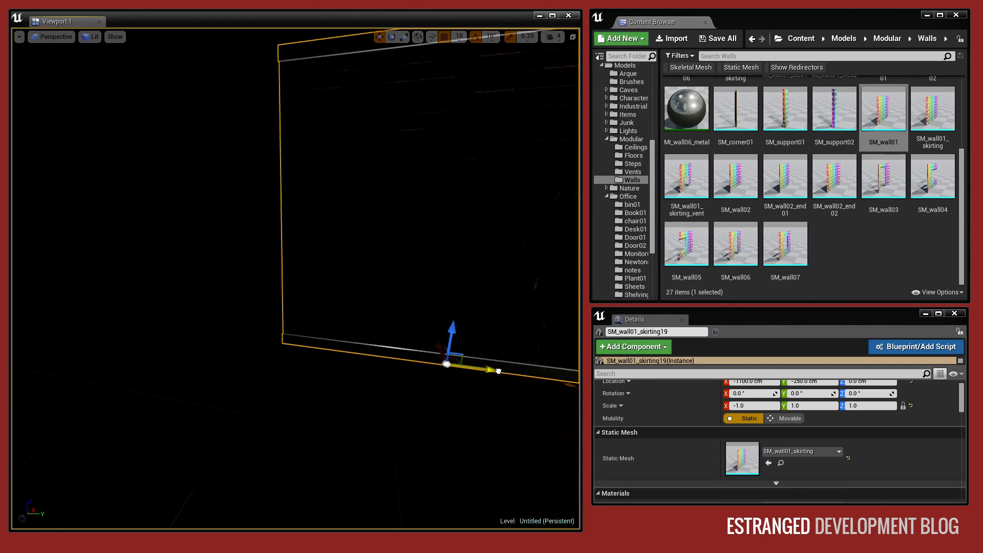
right_drag(307, 316, 405, 324)
key(Escape)
key(w)
right_drag(318, 345, 440, 353)
Replace the static mesh of the wall at Y 350 cm and of its mirrored counterpart with SM_wall07.
click(327, 307)
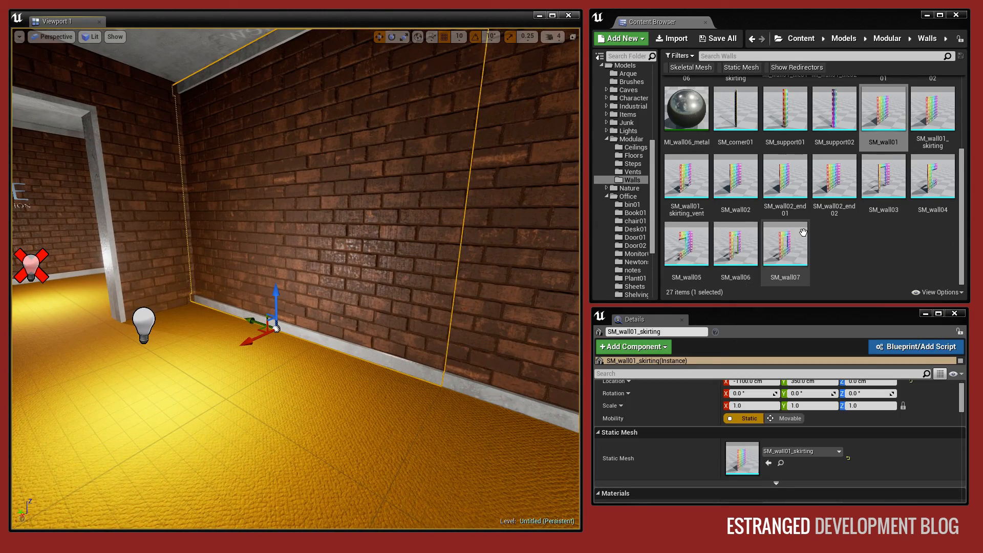
drag(803, 232, 742, 458)
right_drag(263, 257, 154, 259)
key(d)
click(372, 300)
drag(786, 248, 743, 453)
Select the three mirrored walls of the new corridor, including the window wall, and shift them together along Y.
right_drag(379, 287, 486, 274)
key(d)
key(w)
key(s)
key(a)
right_drag(296, 278, 364, 266)
click(275, 340)
ctrl+click(203, 235)
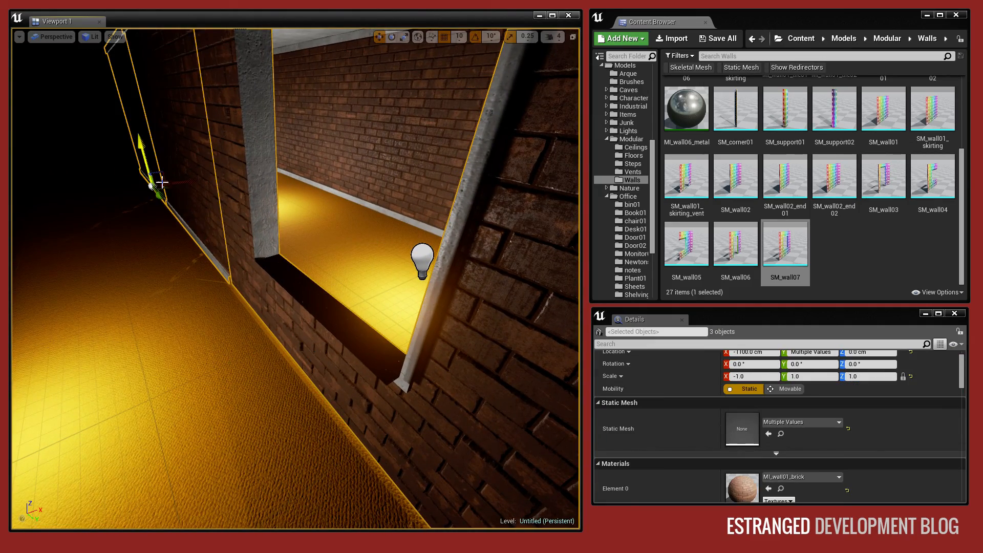
drag(187, 186, 182, 182)
right_drag(323, 256, 231, 277)
click(329, 264)
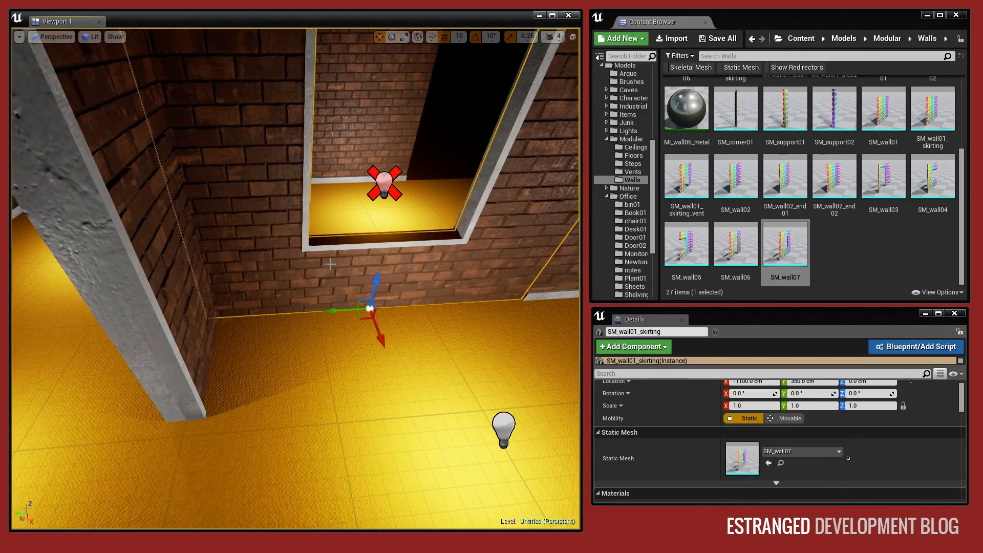
Examine the window opening and the doorway from inside the new corridor.
right_drag(330, 264, 370, 225)
ctrl+click(370, 226)
ctrl+click(444, 175)
drag(494, 207, 506, 202)
right_drag(506, 202, 389, 209)
key(Escape)
mouse_move(468, 249)
right_down()
mouse_move(409, 246)
mouse_move(424, 238)
mouse_move(469, 248)
right_up()
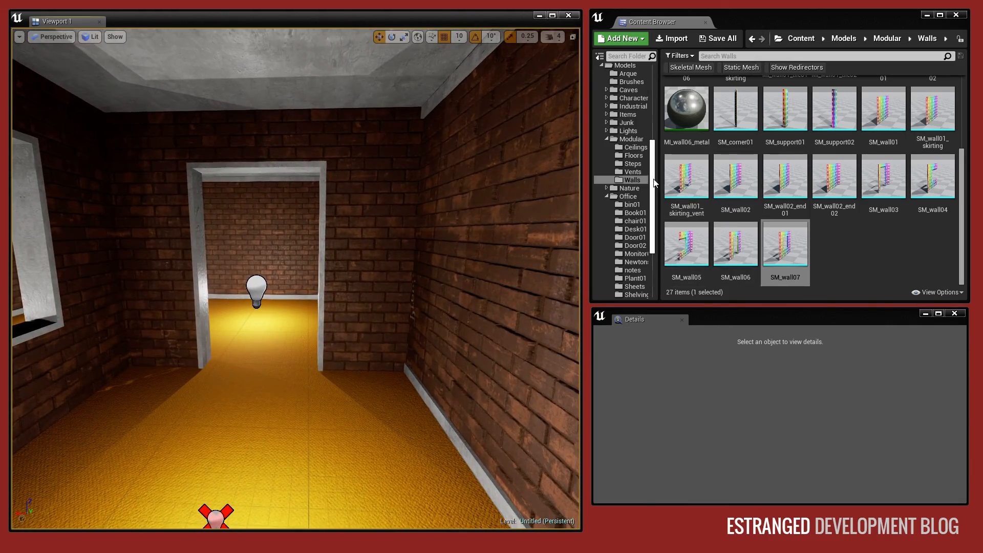
right_drag(239, 186, 220, 164)
click(240, 187)
key(Escape)
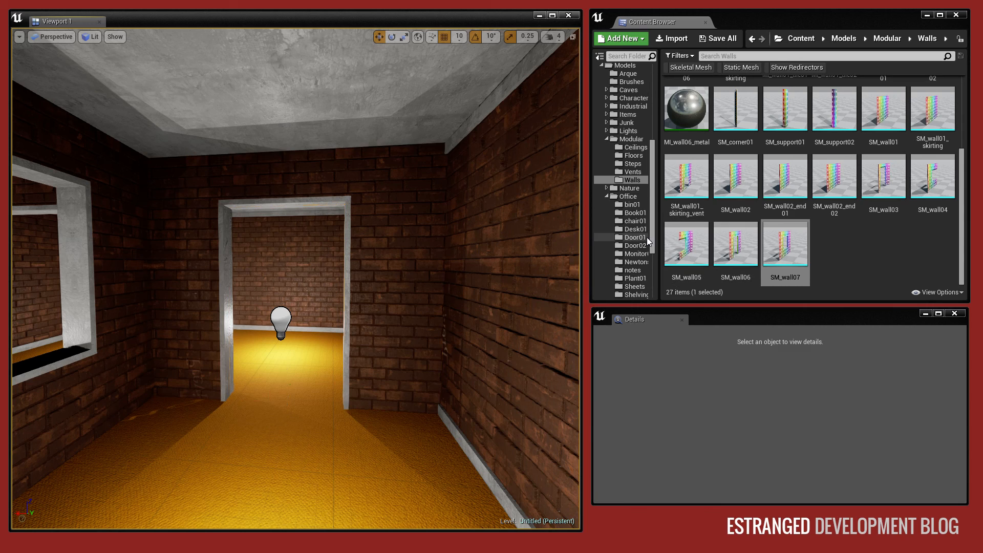
Search the entire Content folder for "door".
click(634, 246)
click(634, 237)
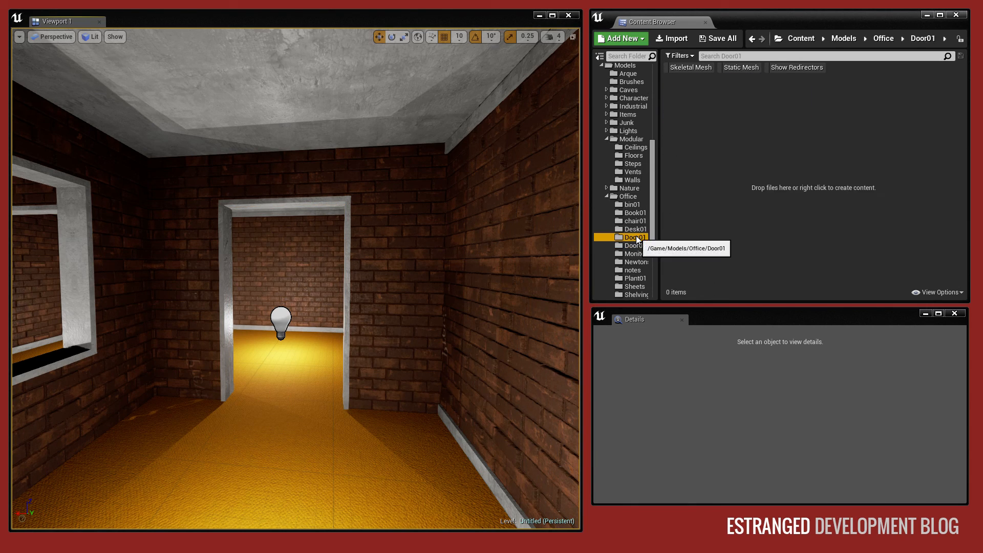
scroll(631, 85, up, 3)
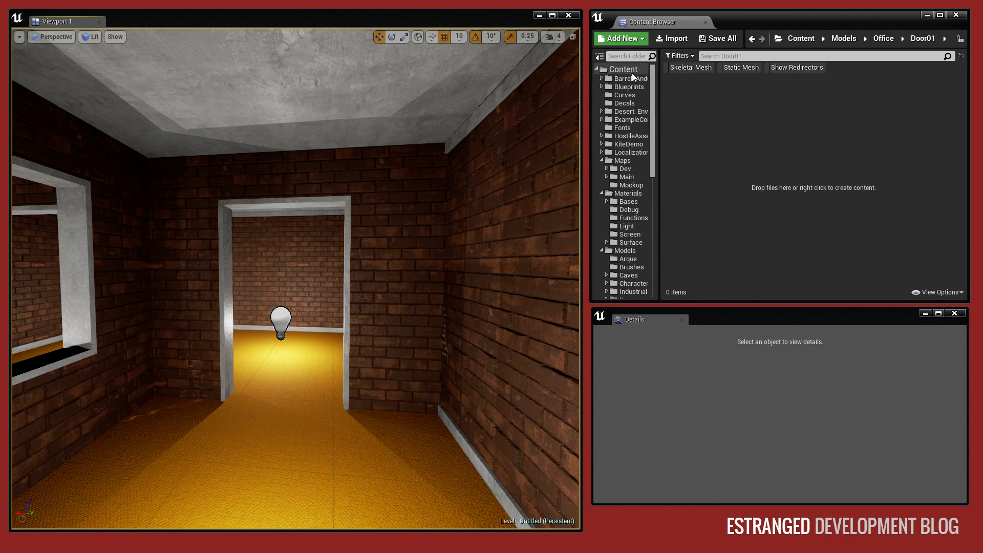
click(630, 72)
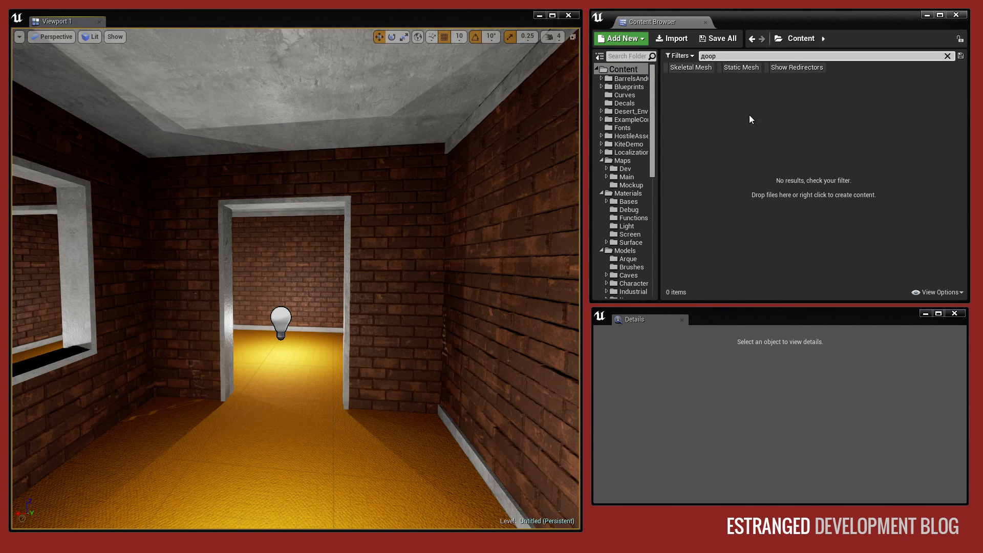
key(BackSpace)
key(BackSpace)
key(BackSpace)
key(BackSpace)
text(door)
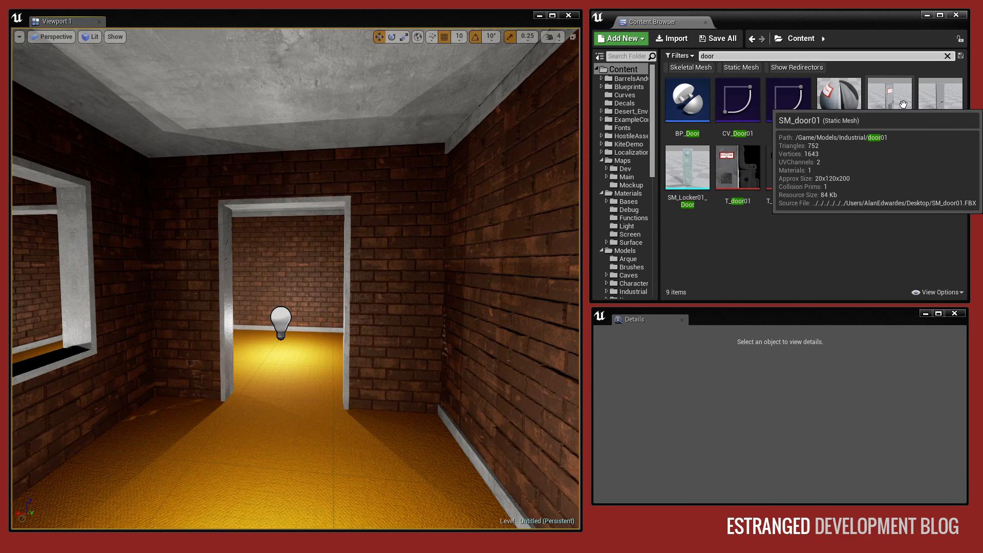
Place SM_door01 at the doorway and rotate it -90° about Z.
drag(885, 118, 233, 420)
scroll(233, 420, up, 3)
right_drag(241, 348, 287, 422)
click(391, 37)
drag(248, 390, 286, 404)
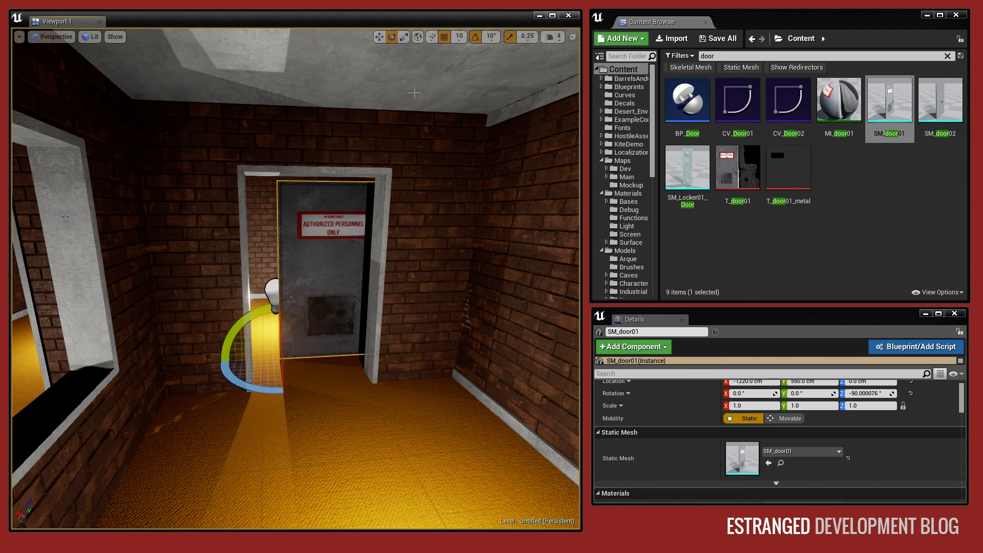
Move the rotated door into the doorway frame.
click(381, 39)
drag(276, 342, 46, 383)
key(Escape)
right_drag(279, 363, 469, 359)
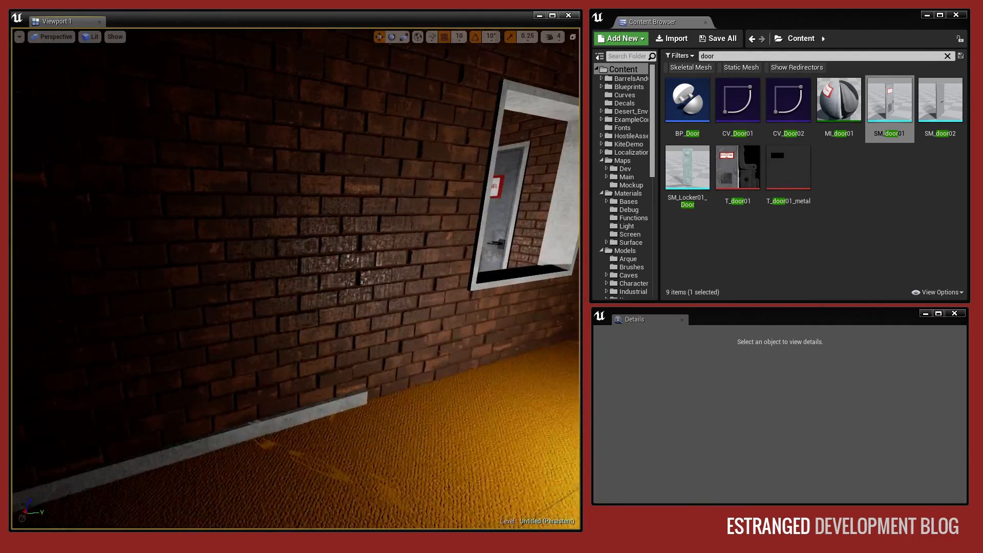
Duplicate the new corridor's ceiling section and move the copy along Y over the uncovered end.
click(238, 381)
right_drag(237, 382, 243, 353)
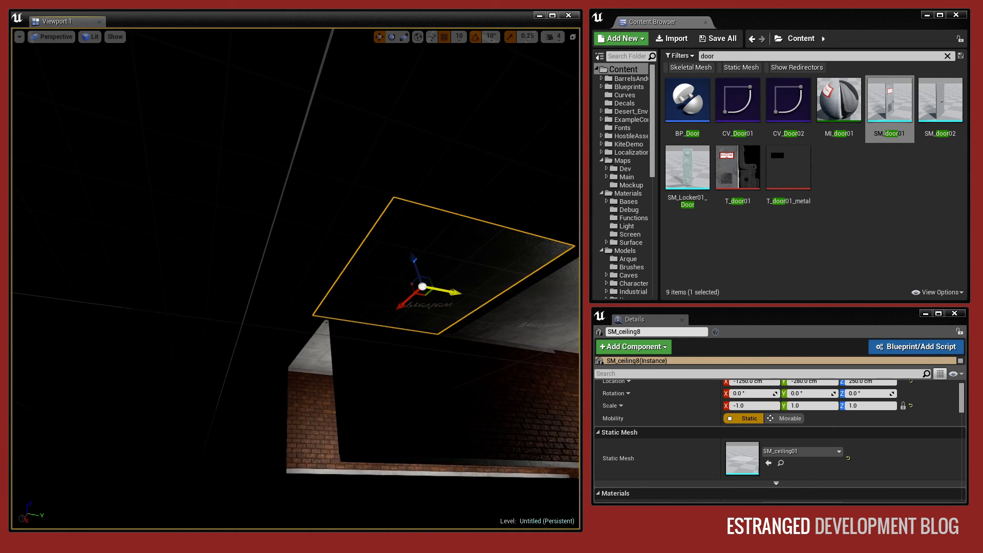
key(Escape)
right_drag(447, 298, 105, 314)
key(w)
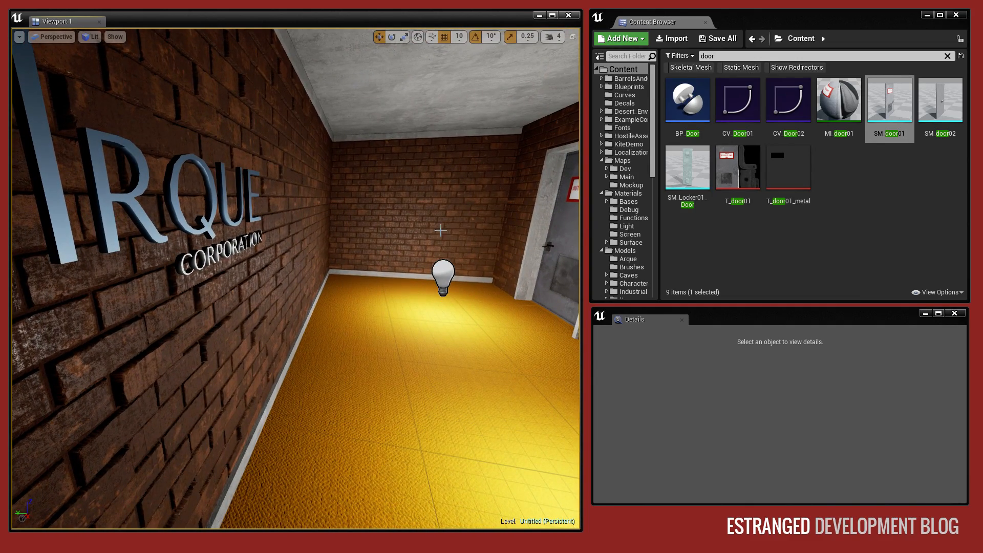
Select the brick wall with skirting at the far end of the corridor with the doors.
click(512, 219)
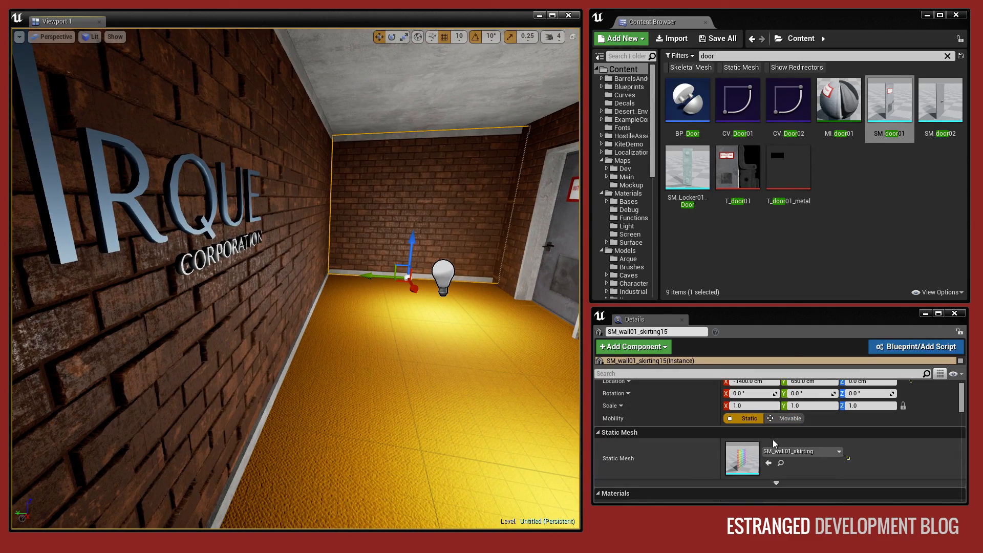
right_drag(460, 328, 558, 327)
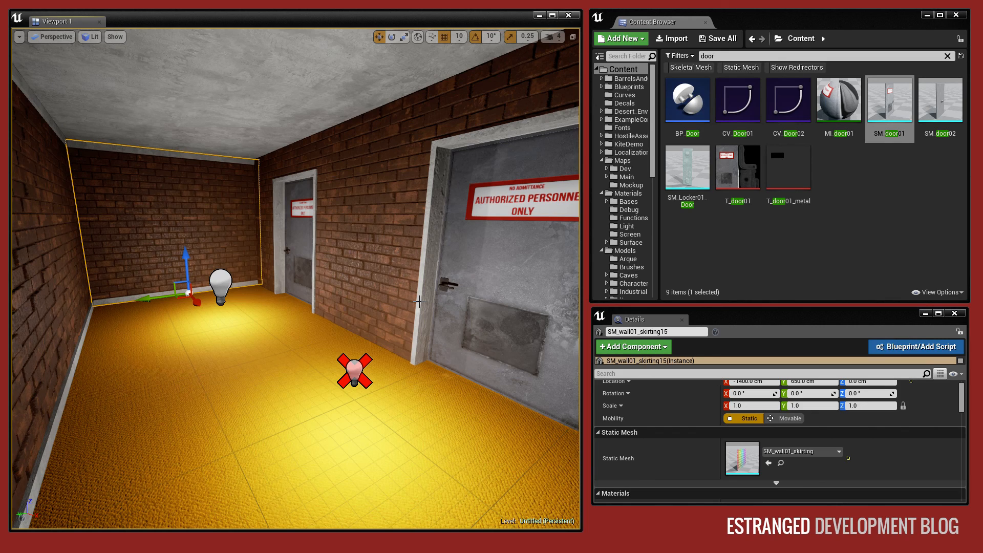